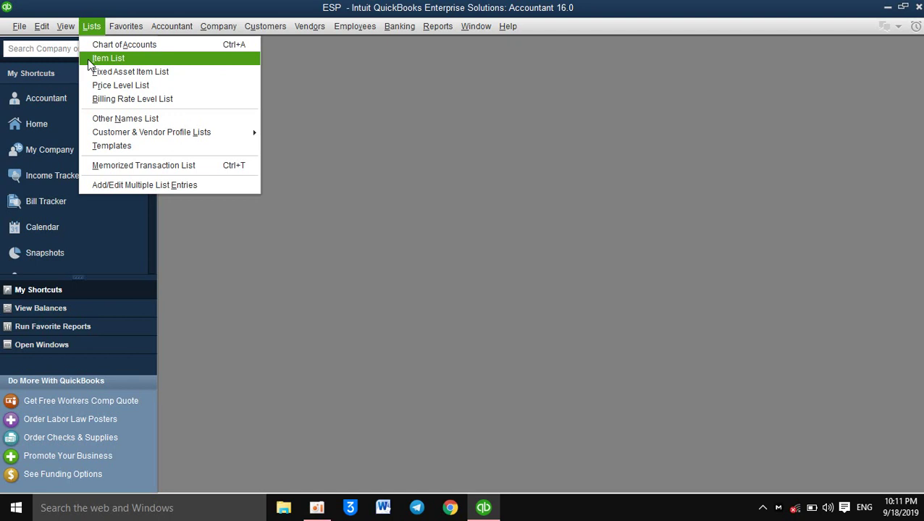
Step: Open the Item List in a maximized window and start a new item of type Service
left_click(89, 60)
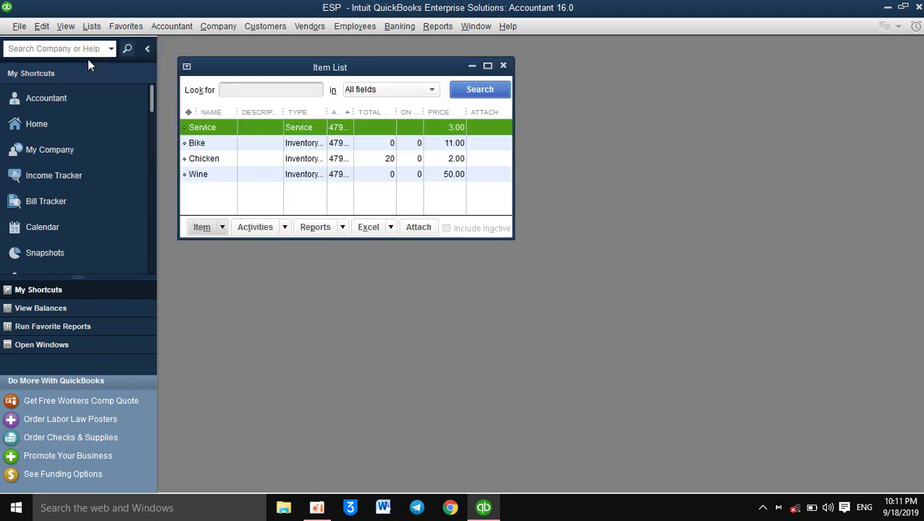
left_click(488, 67)
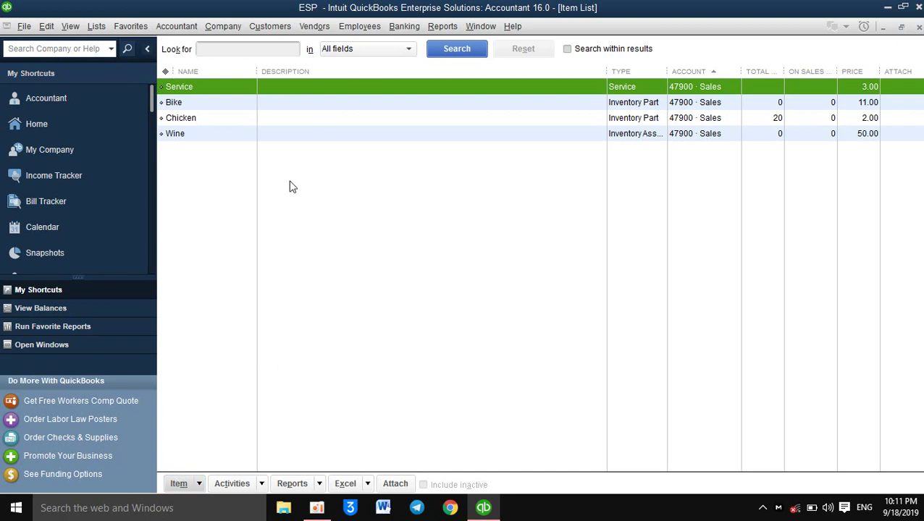
left_click(198, 485)
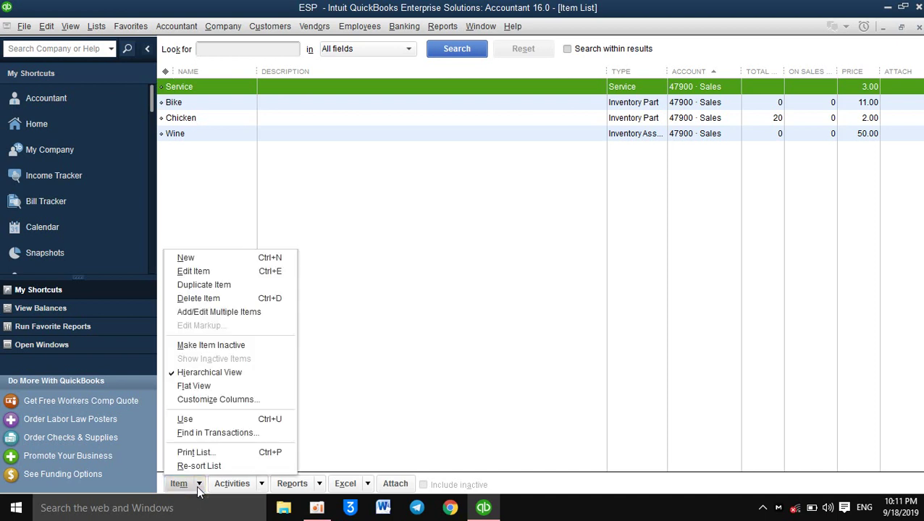
left_click(208, 257)
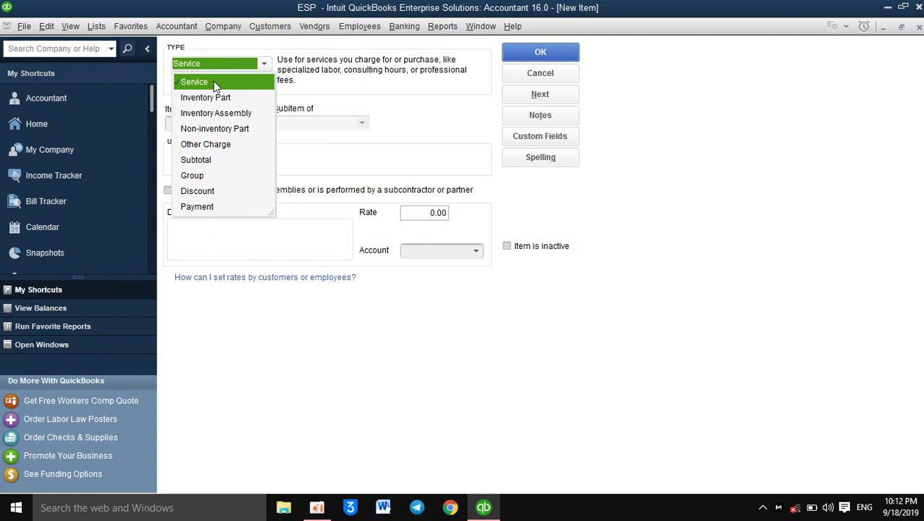
left_click(215, 82)
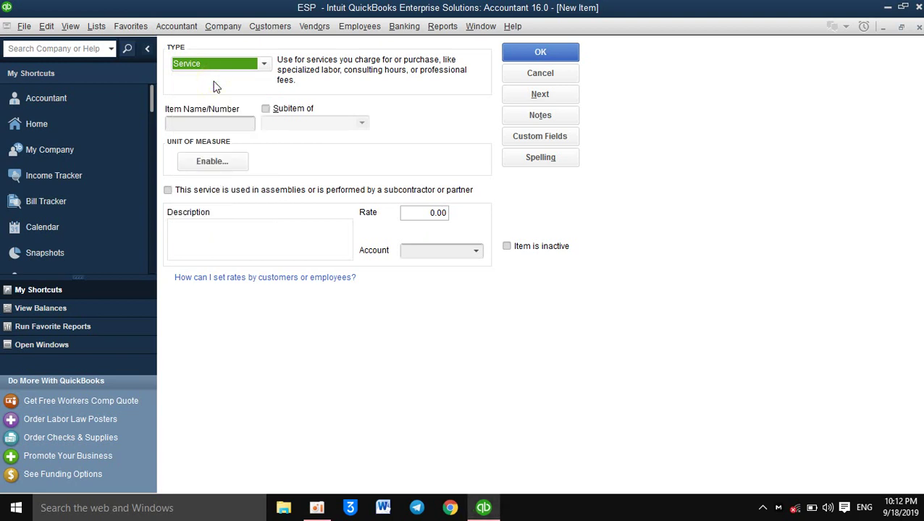
Step: Name the new service item S-0001, describe it as "Transportation service" and set its rate to 1
left_click(202, 125)
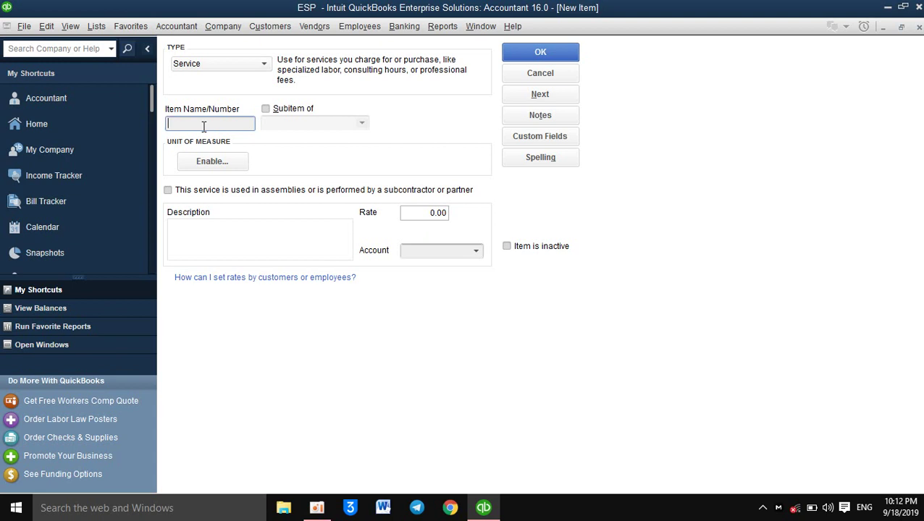
type("S-0001")
left_click(181, 225)
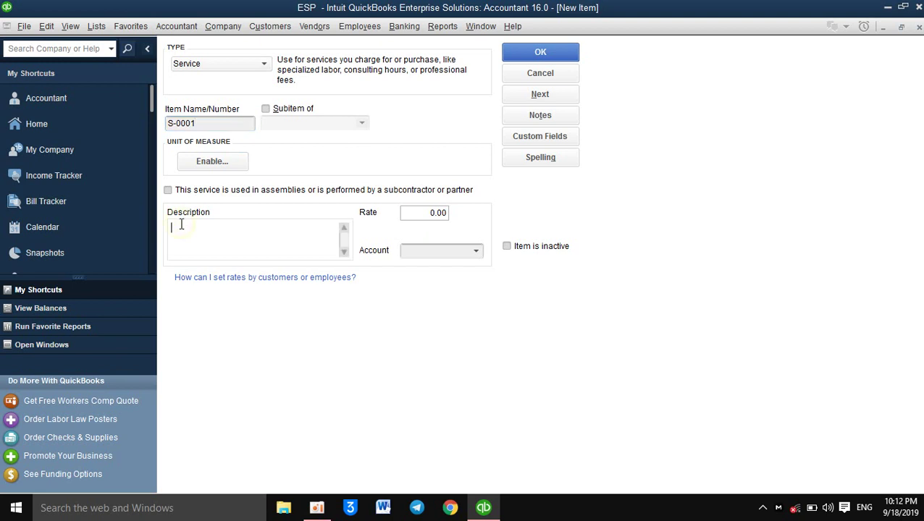
type("Transportation service")
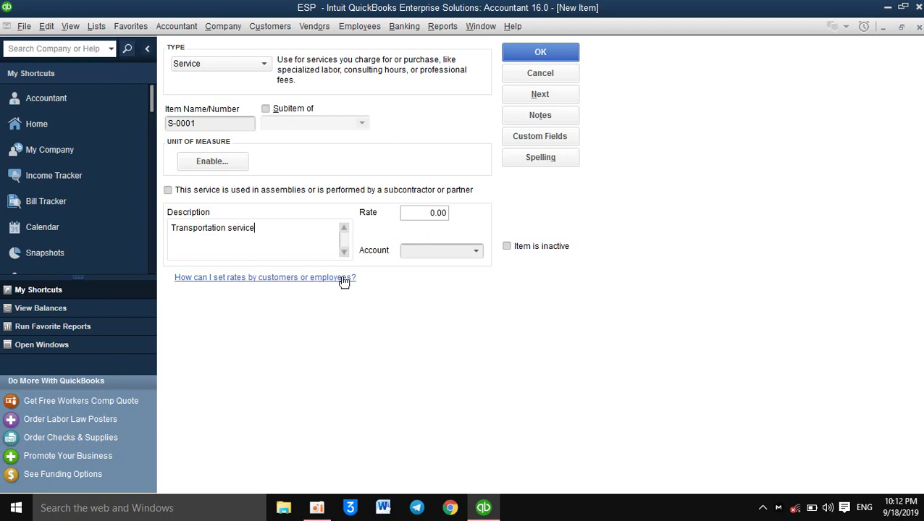
left_click(433, 212)
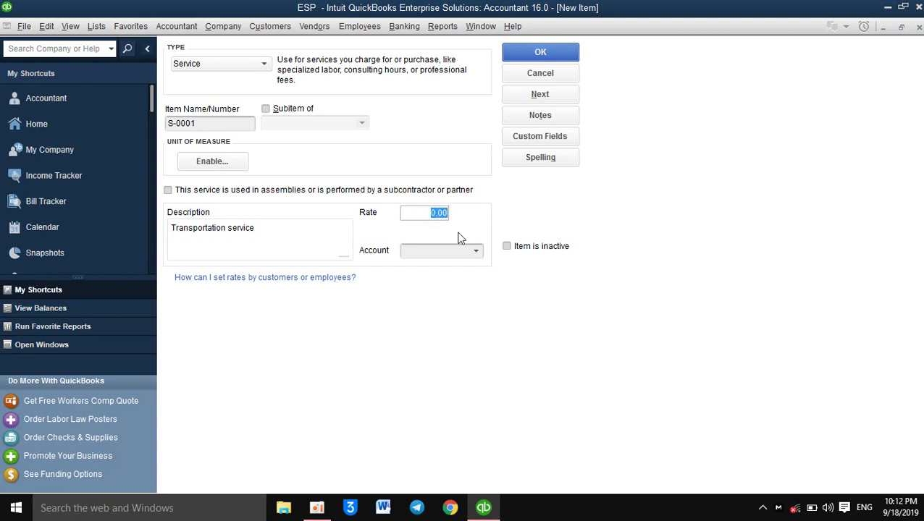
type("1")
left_click(296, 233)
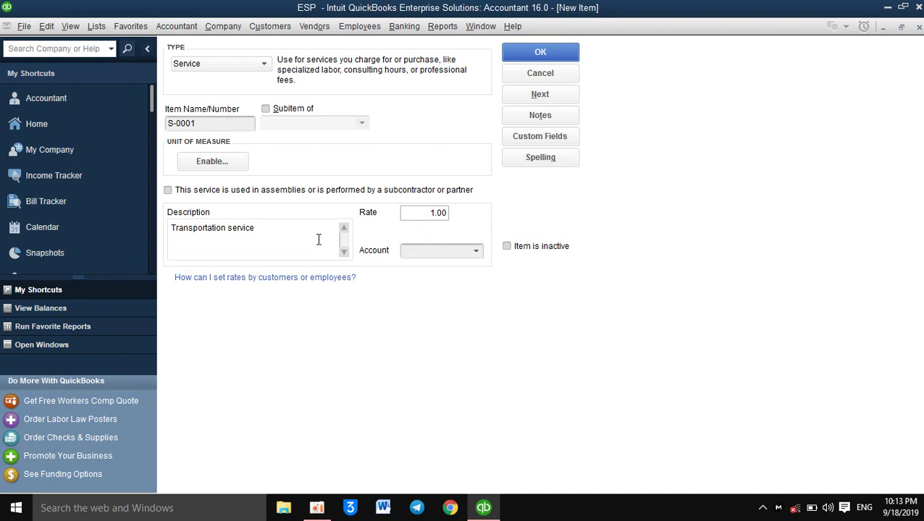
left_click(435, 258)
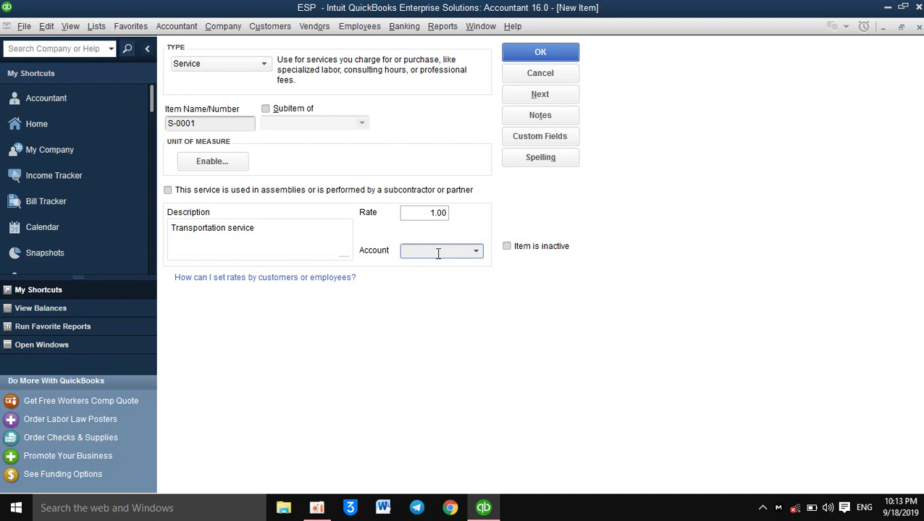
type("ser")
key("BackSpace")
type("rvi")
key("BackSpace")
key("BackSpace")
key("BackSpace")
key("BackSpace")
key("BackSpace")
left_click(477, 252)
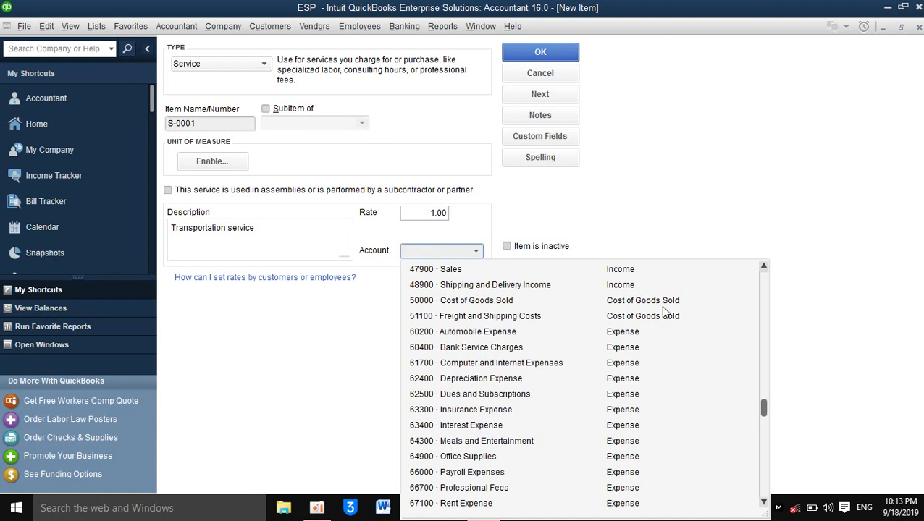
left_click(668, 202)
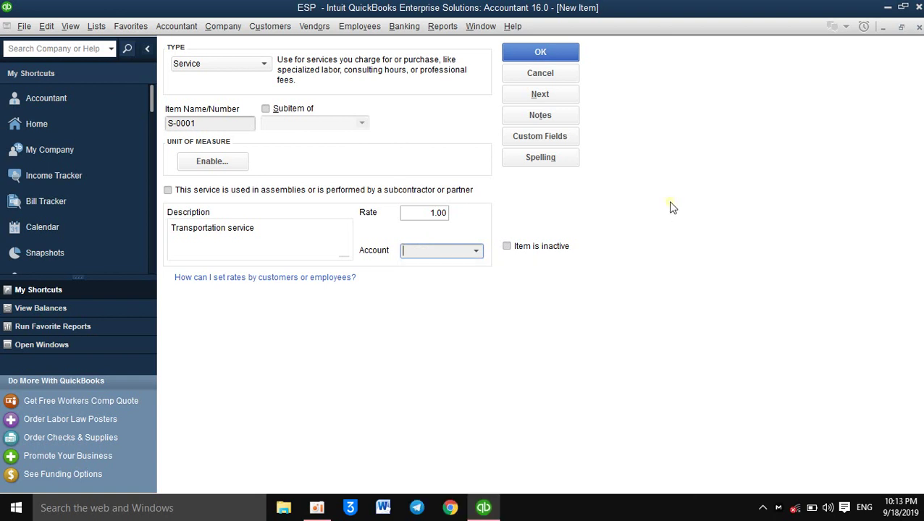
Step: Open the Chart of Accounts and start a new account of type Income
left_click(90, 29)
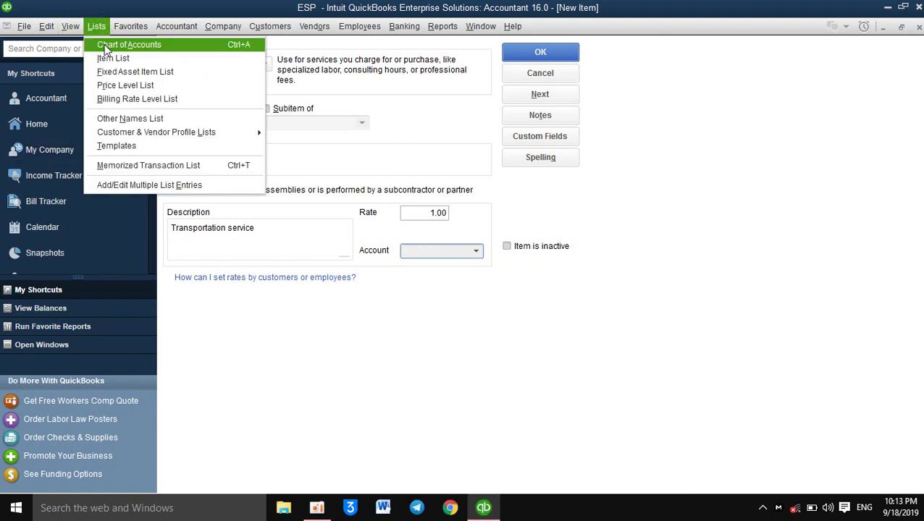
left_click(105, 47)
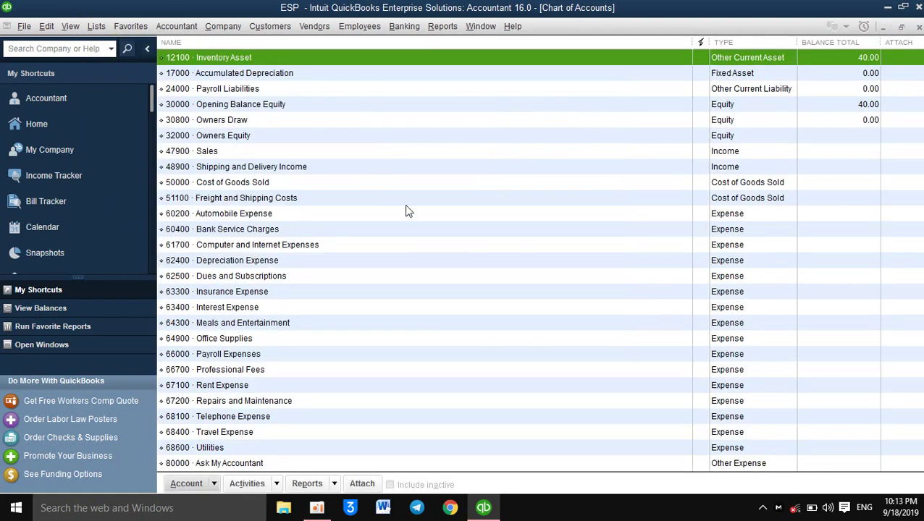
left_click(213, 483)
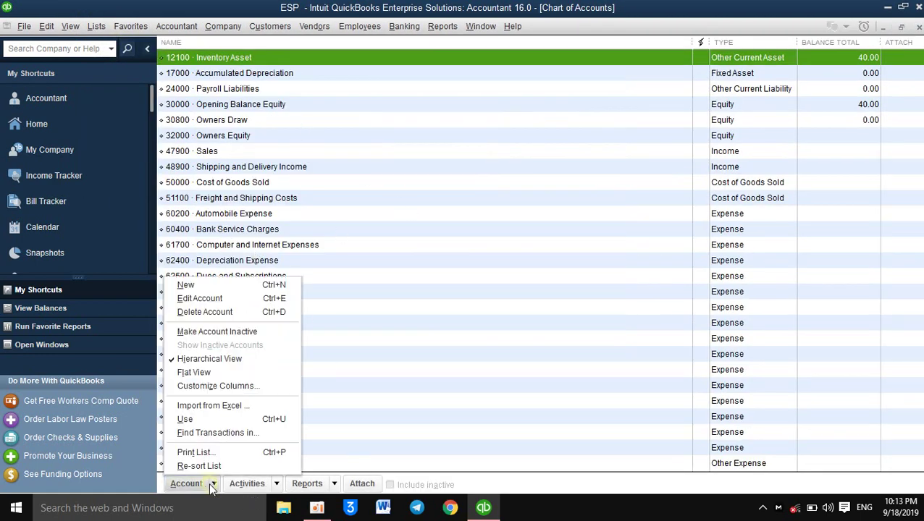
left_click(192, 285)
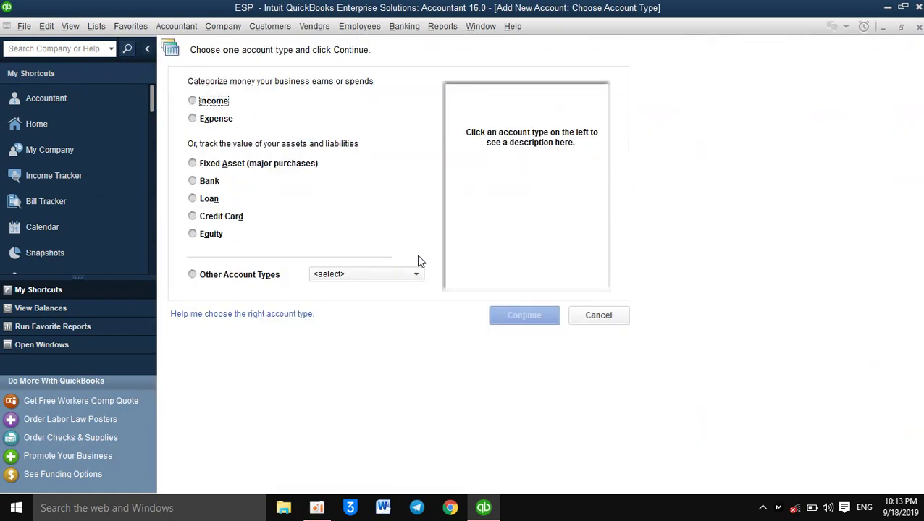
left_click(192, 101)
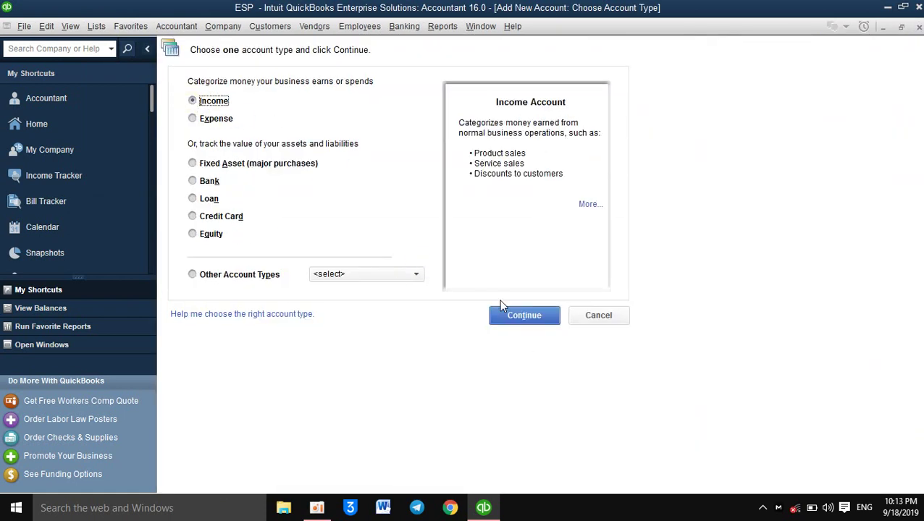
left_click(511, 316)
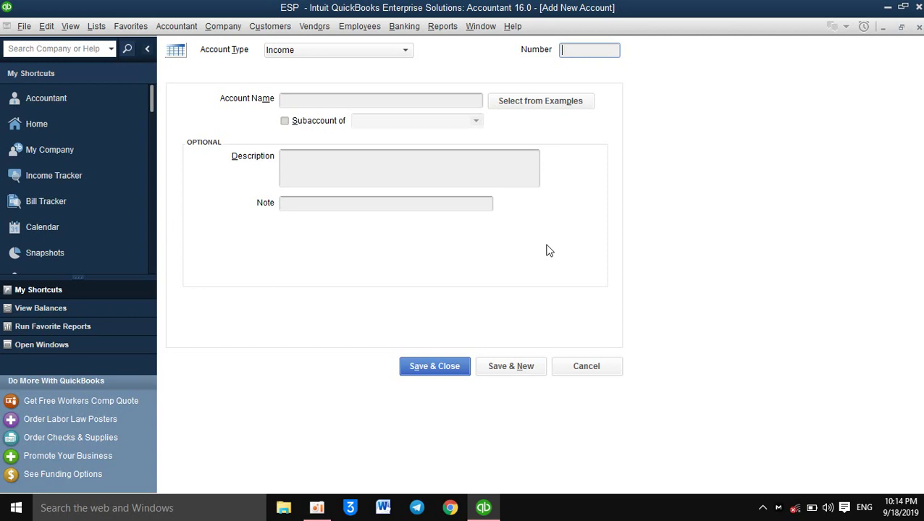
Step: Give the new income account the number 40001 and the name "Service Revenue"
type("40001")
key("Tab")
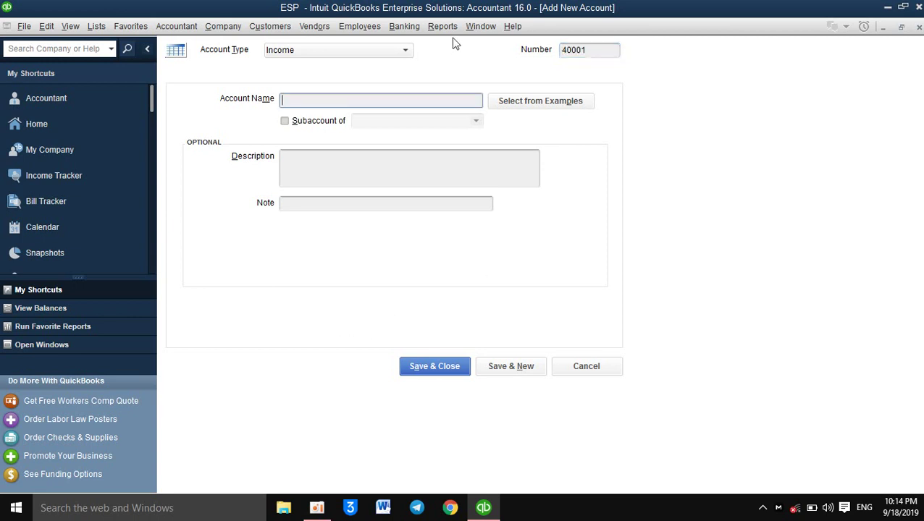
type("Service Revenu")
key("BackSpace")
key("BackSpace")
key("BackSpace")
type("enue")
Step: Enter "Service Income" as the description of the new income account
left_click(341, 168)
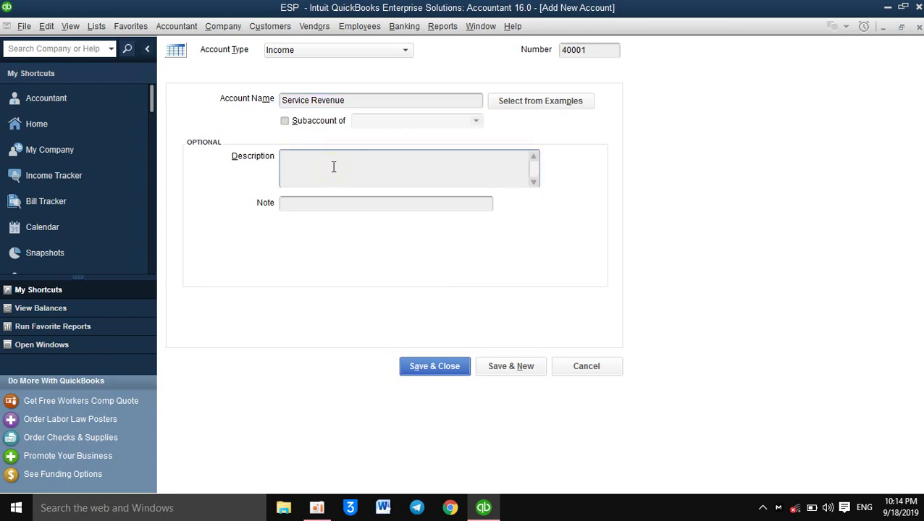
type("Serr")
type("ice Re")
type("ve")
type("nue")
type("Service ")
type("Income")
left_click_drag(346, 158, 272, 156)
key("BackSpace")
key("Delete")
Step: Change the account name to "Service Income" to match its description
left_click_drag(351, 101, 311, 101)
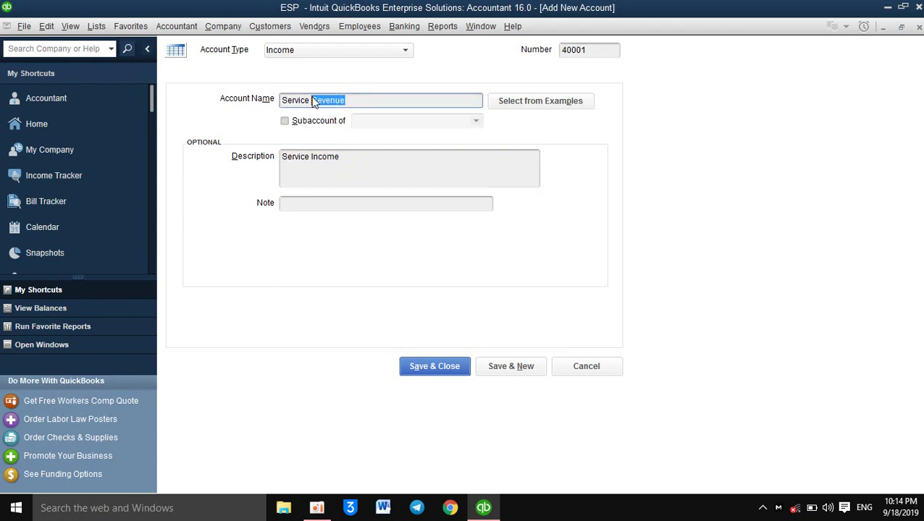
key("BackSpace")
type("Income")
left_click(346, 202)
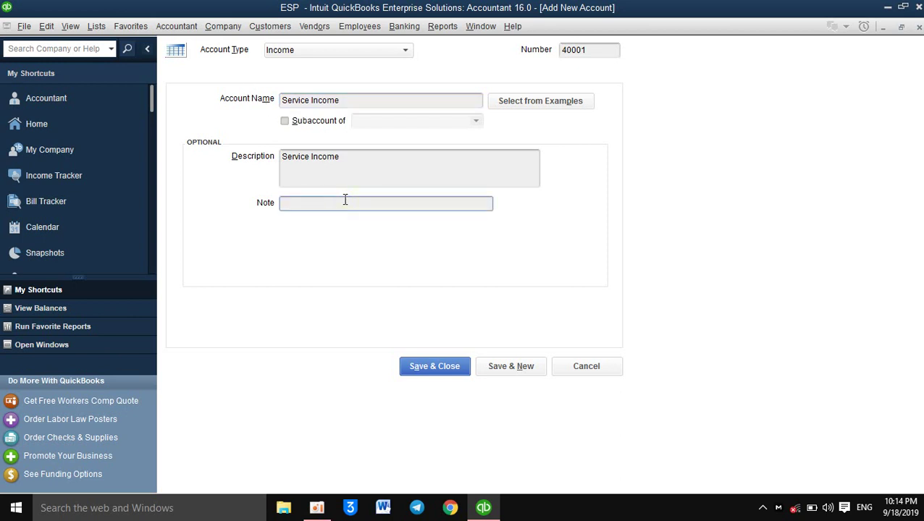
type("All service")
key("BackSpace")
key("BackSpace")
key("BackSpace")
key("BackSpace")
key("BackSpace")
key("BackSpace")
key("BackSpace")
key("BackSpace")
key("BackSpace")
key("BackSpace")
key("BackSpace")
Step: Save the new income account and close the Chart of Accounts to return to the unfinished item
left_click(443, 366)
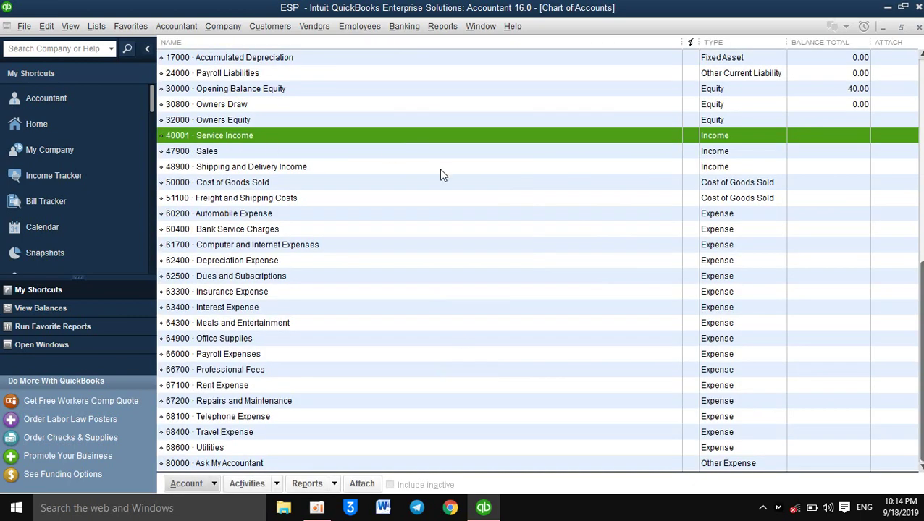
left_click(918, 26)
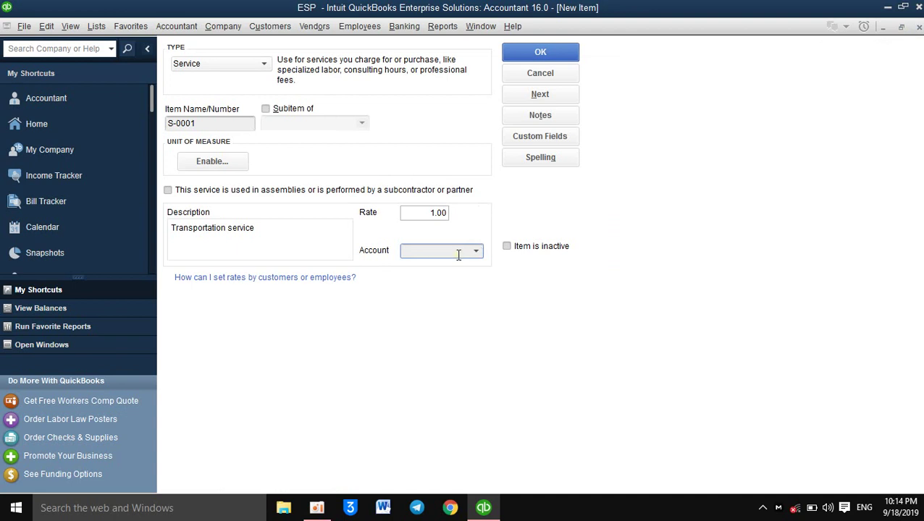
Step: Assign the 40001 Service Income account to item S-0001 and save the item
type("Service Income")
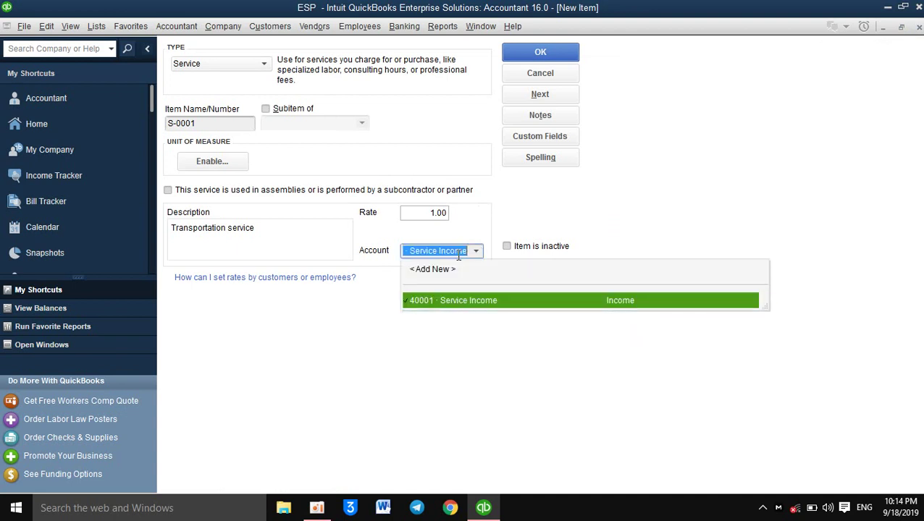
left_click(470, 303)
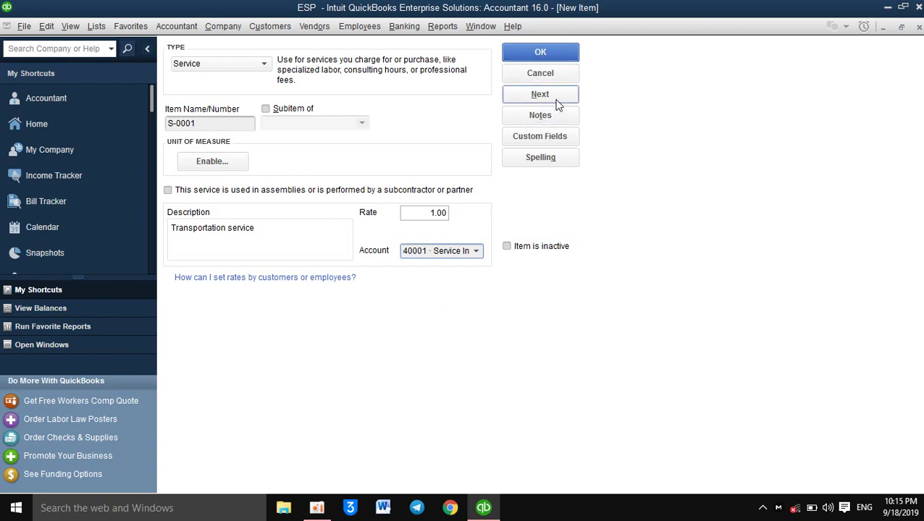
left_click(547, 54)
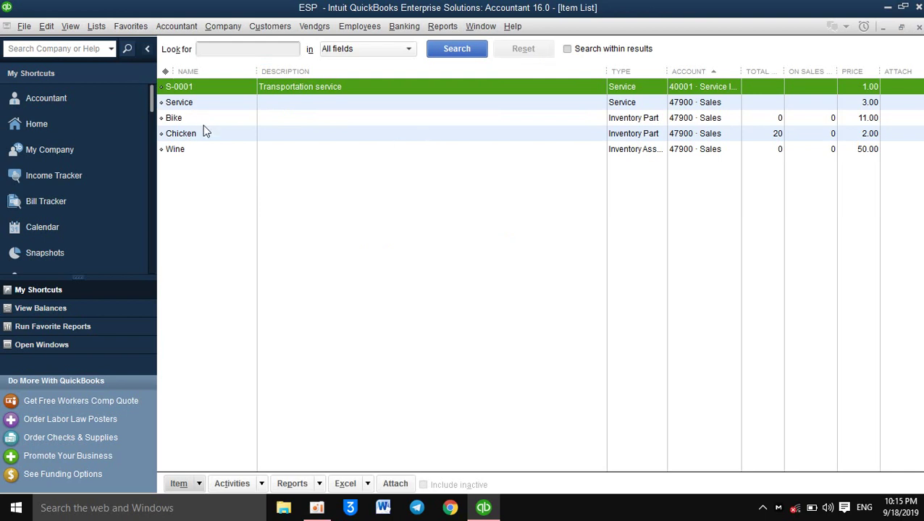
Step: Try to delete the item named Service from the Item List
left_click(194, 179)
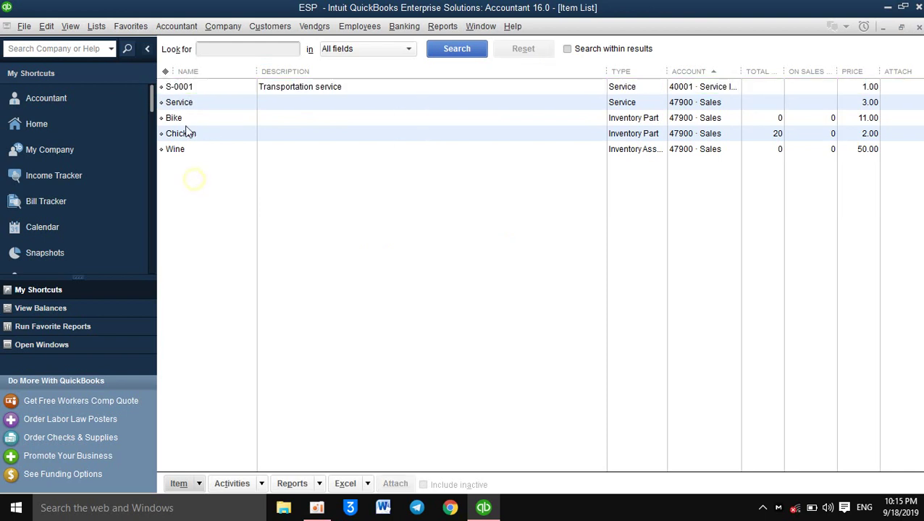
left_click(179, 103)
right_click(181, 104)
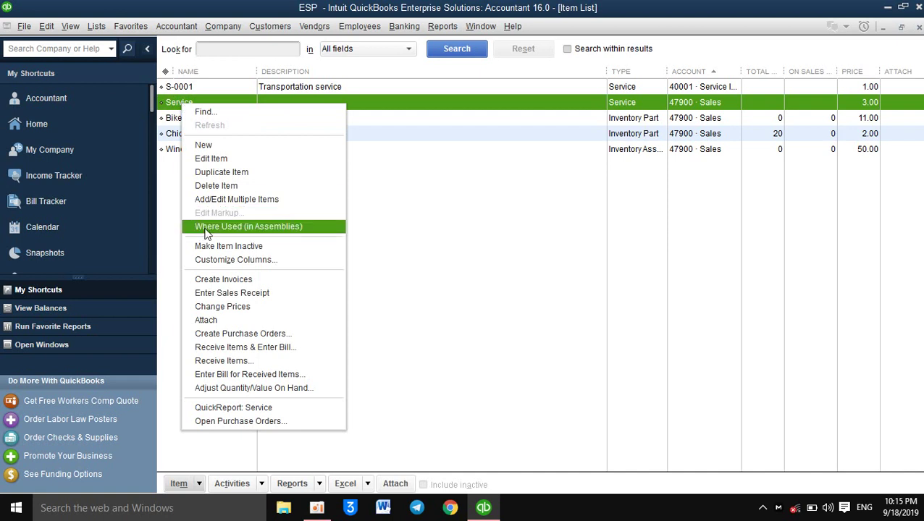
left_click(208, 186)
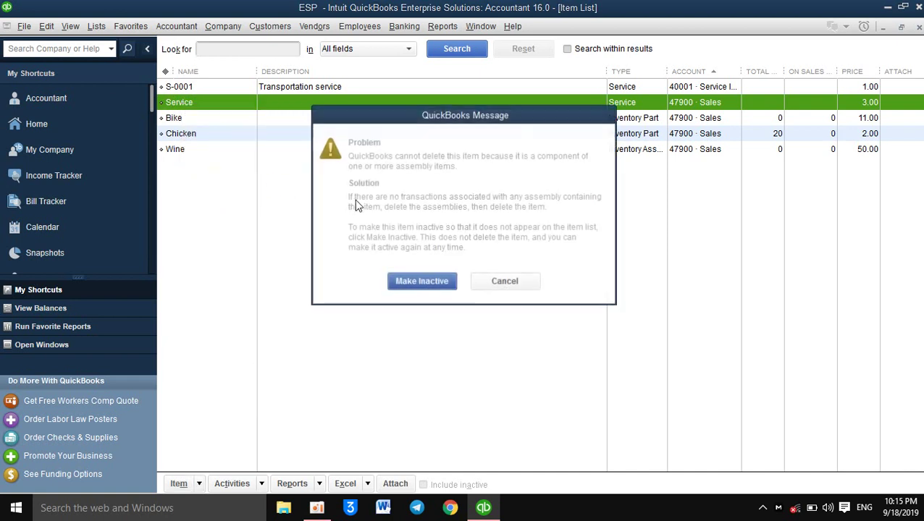
left_click(504, 282)
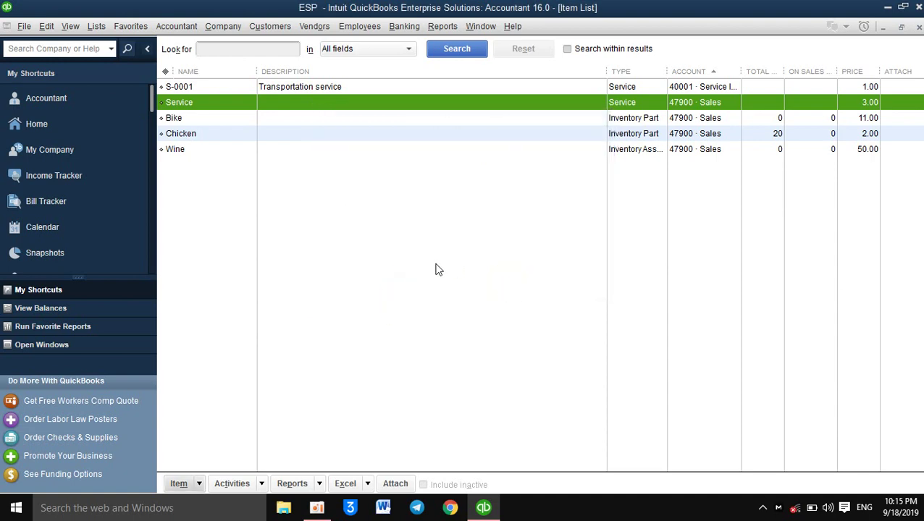
Step: Start a new item of type Inventory Part and name it IP-0001
left_click(181, 87)
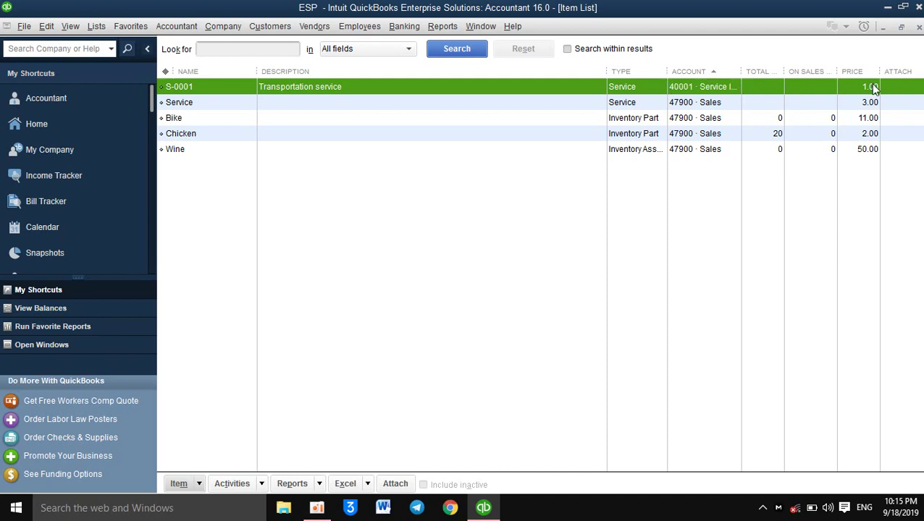
left_click(198, 484)
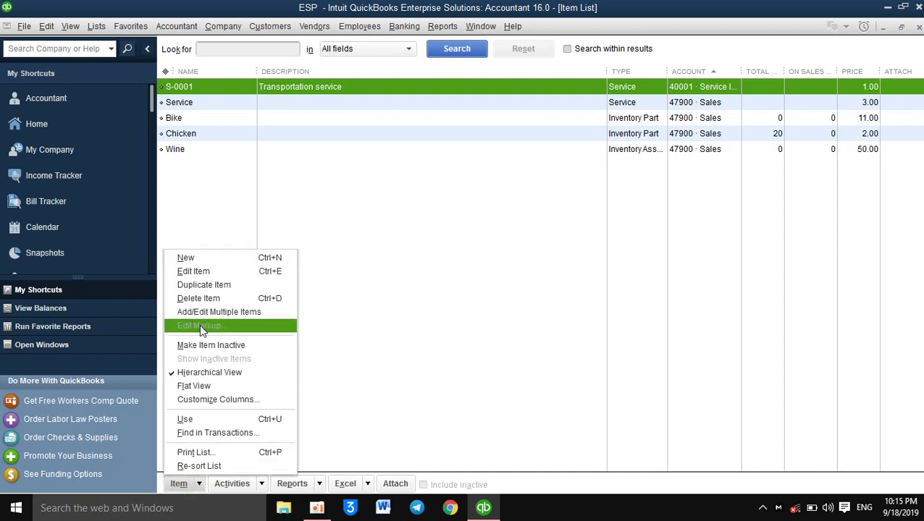
left_click(199, 265)
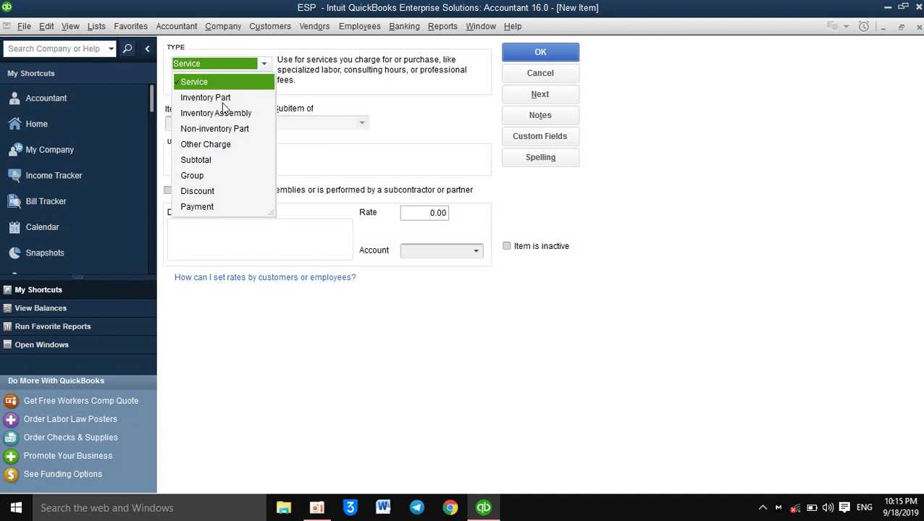
left_click(207, 102)
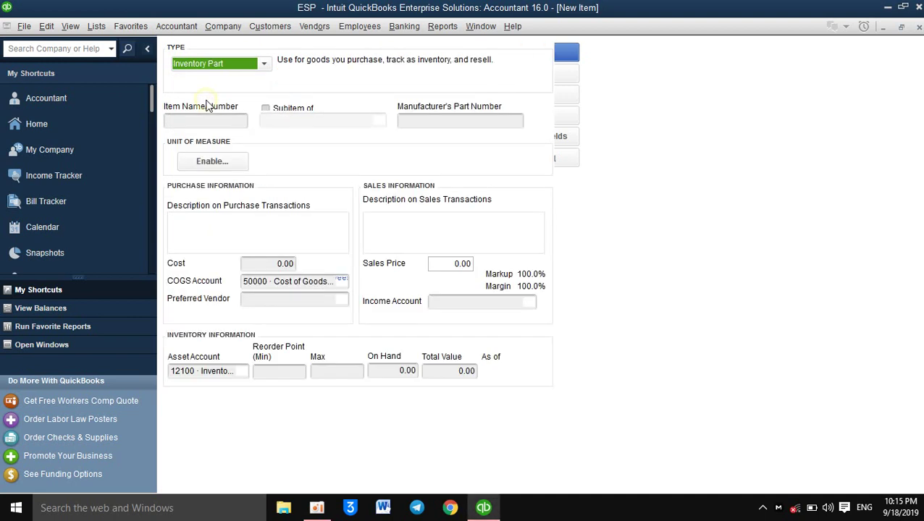
left_click(240, 121)
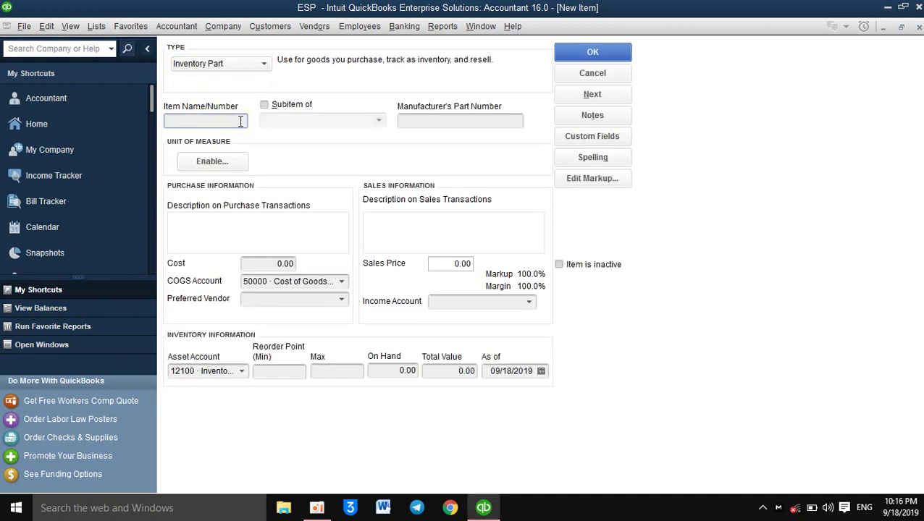
type("IP-0001")
key("Tab")
left_click(474, 122)
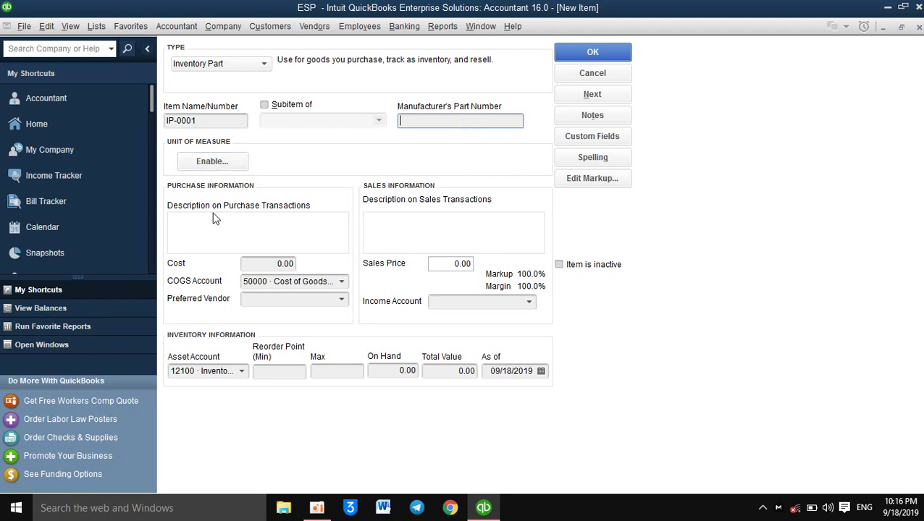
Step: Set the new item's description on purchase transactions to "Milk"
left_click(185, 217)
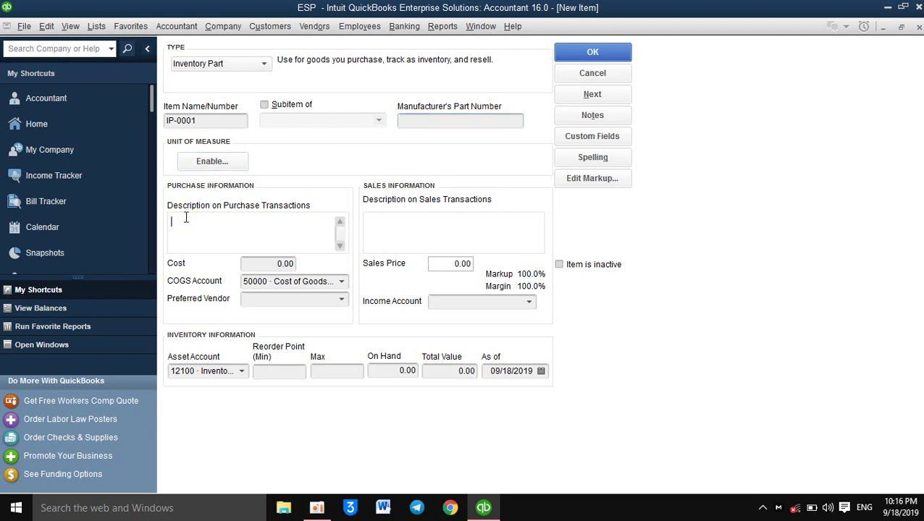
type("Ang")
type("ko")
type("r")
key("BackSpace")
key("BackSpace")
key("BackSpace")
key("BackSpace")
key("BackSpace")
key("BackSpace")
type("Beere")
key("BackSpace")
left_click(267, 265)
left_click_drag(229, 227, 142, 218)
type("Milk")
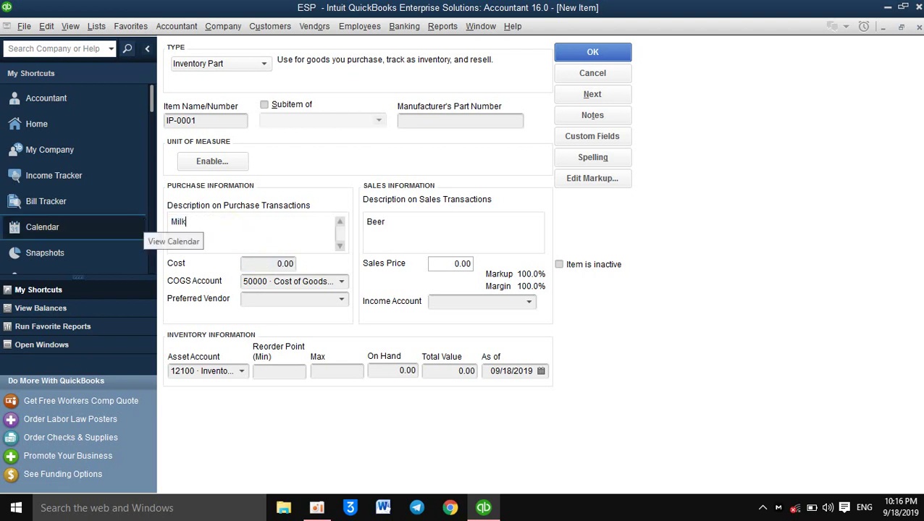
Step: Set the purchase cost of item IP-0001 to 0.50
left_click(275, 263)
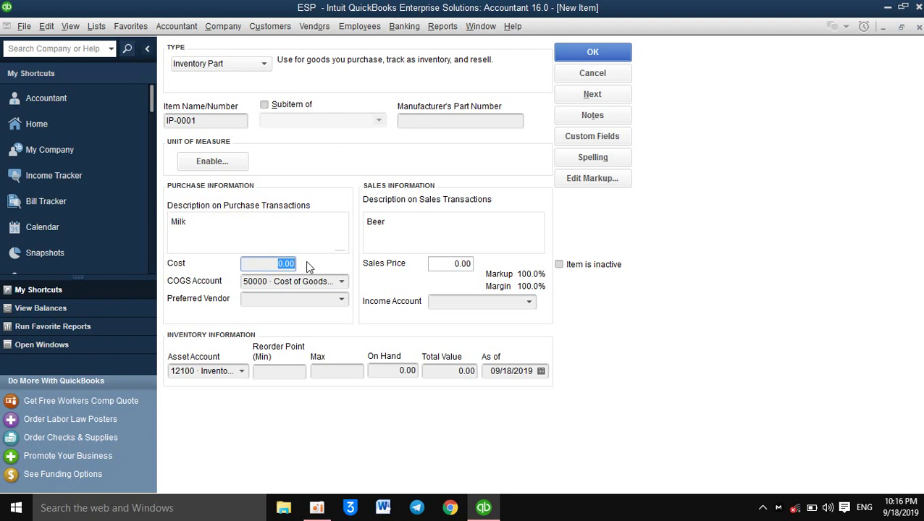
key("BackSpace")
key("Tab")
left_click(252, 263)
type("0.2")
type("5")
key("BackSpace")
key("BackSpace")
key("BackSpace")
key("BackSpace")
type("0.5")
key("Tab")
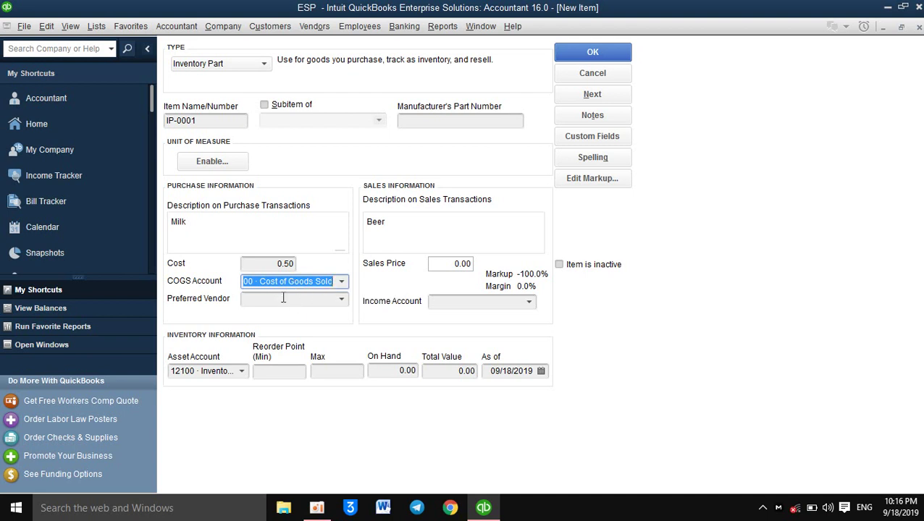
Step: Examine the choices offered for the item's preferred vendor
left_click(319, 303)
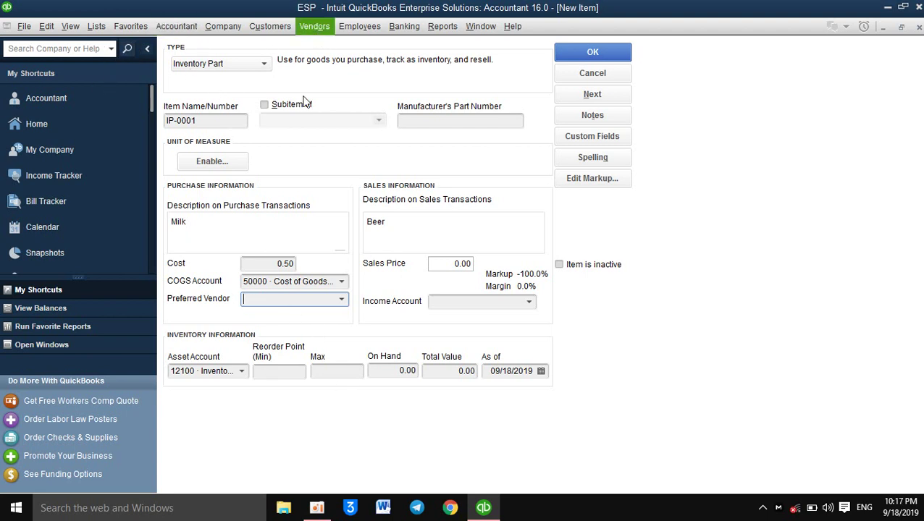
left_click(345, 302)
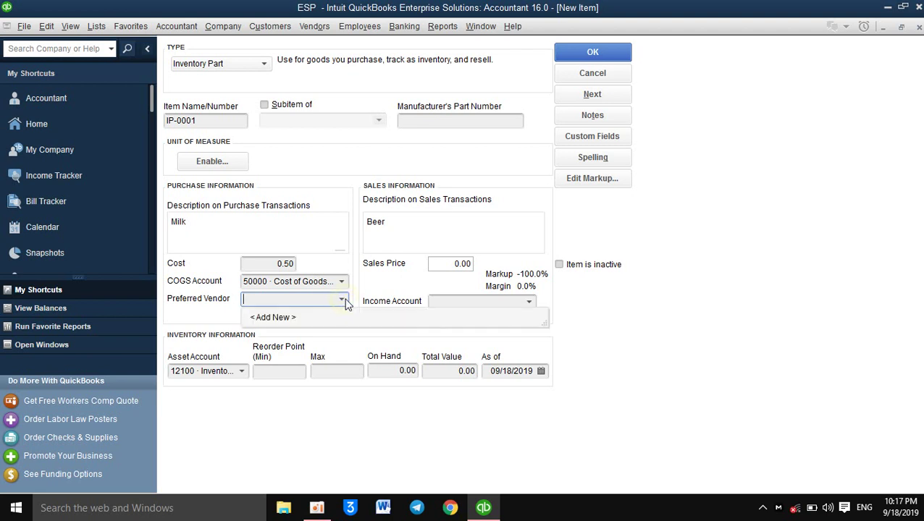
left_click(660, 301)
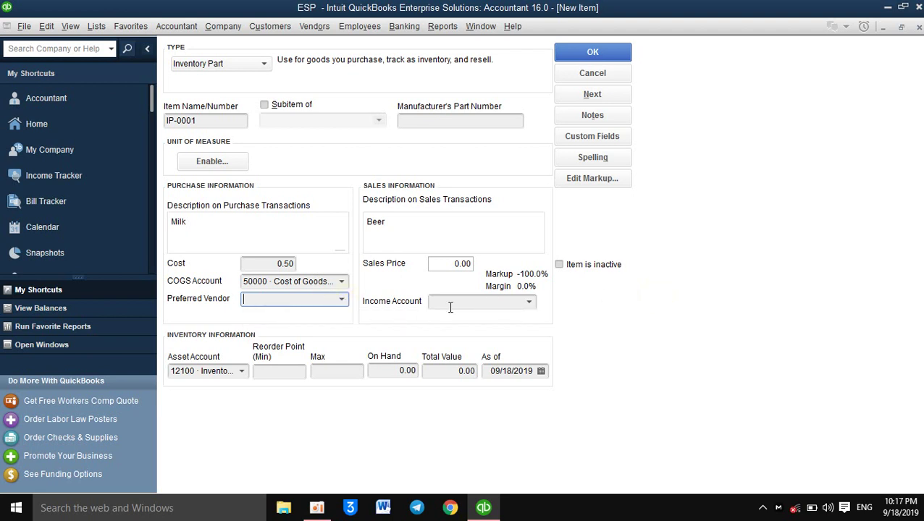
Step: Set the sales price to 0.75 and assign the 47900 Sales income account to the item
left_click(442, 263)
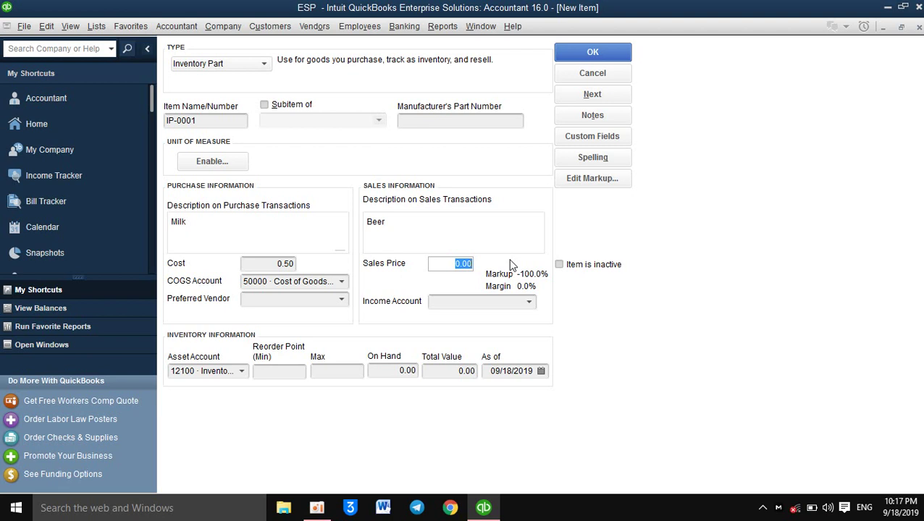
type("0.75")
key("Tab")
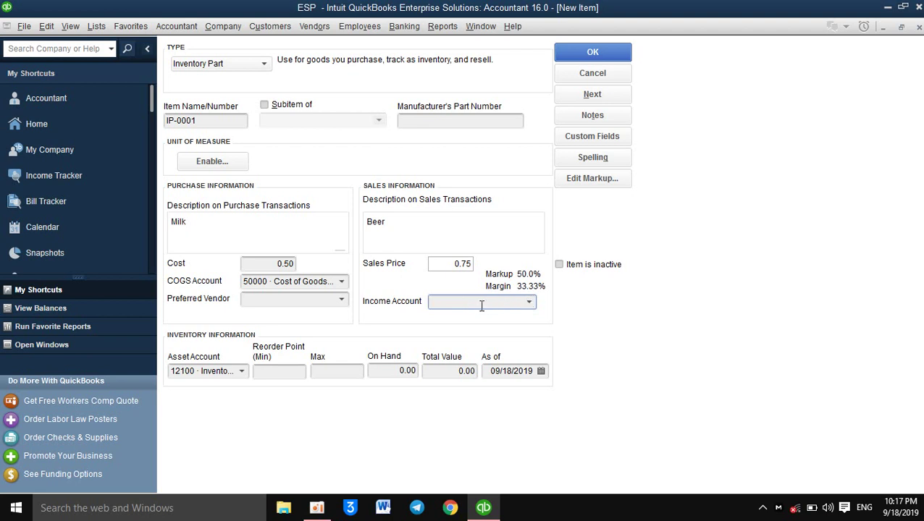
type("i")
key("BackSpace")
key("BackSpace")
type("s")
key("Tab")
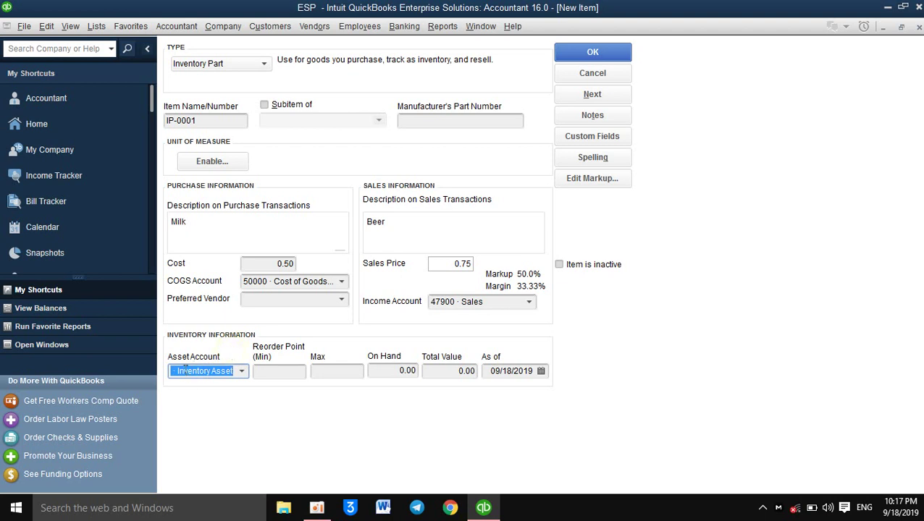
Step: Set the item's maximum reorder point to 100
left_click(283, 374)
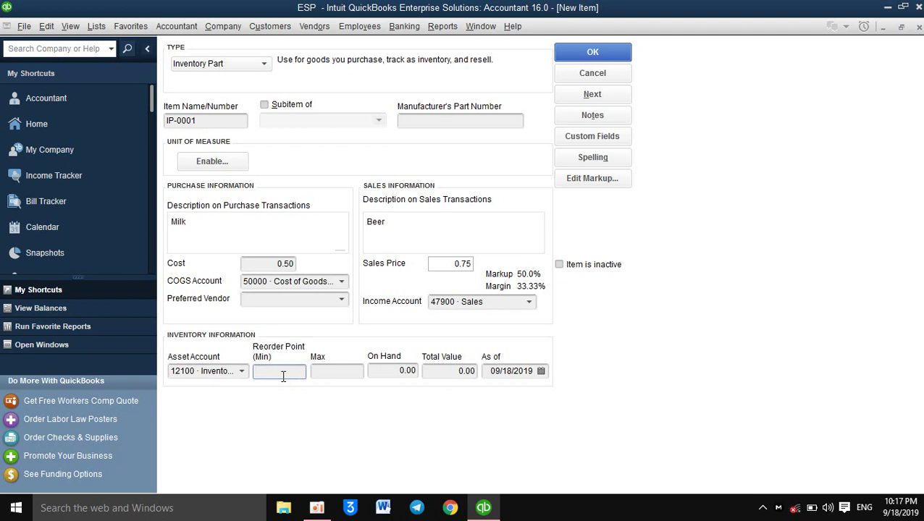
left_click(326, 371)
left_click(304, 373)
left_click(328, 370)
type("10")
left_click_drag(336, 374, 311, 373)
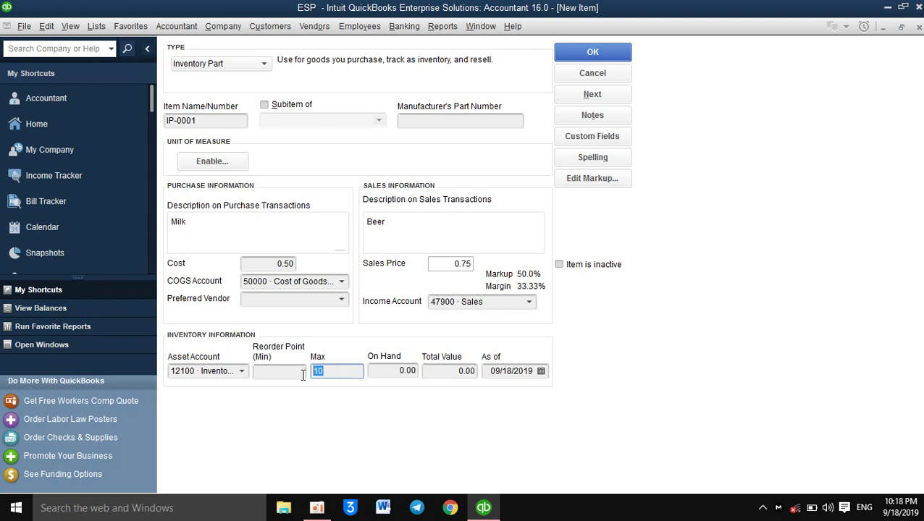
type("100")
Step: Set the on-hand quantity to 1,000 and save the new inventory part
left_click(397, 371)
double_click(396, 371)
type("1")
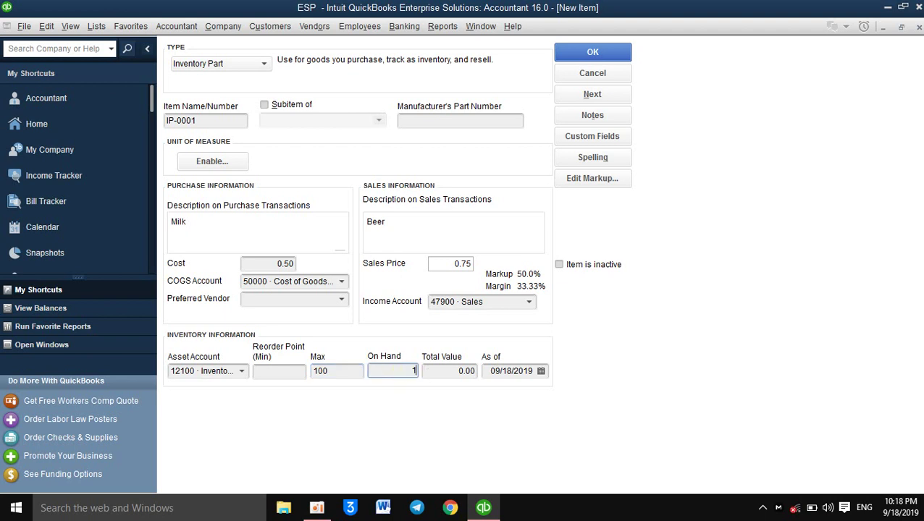
type("000")
left_click(458, 373)
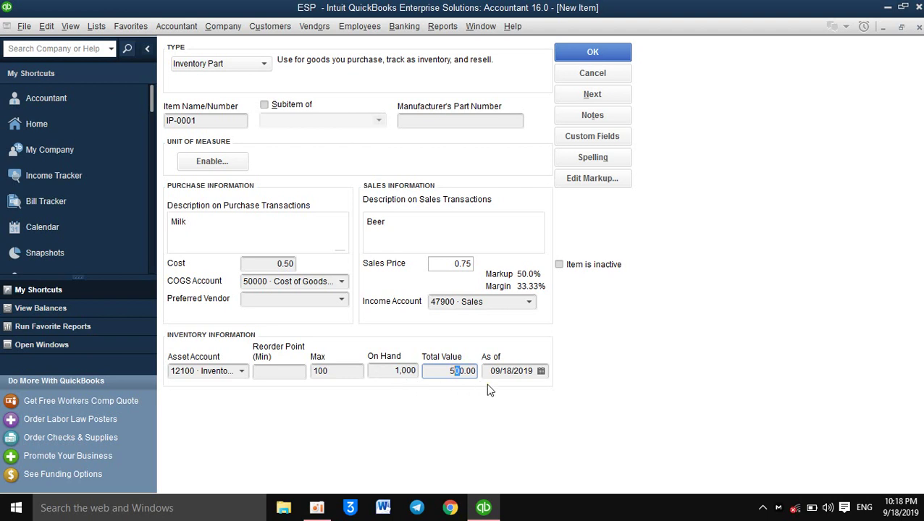
left_click(445, 370)
left_click(596, 51)
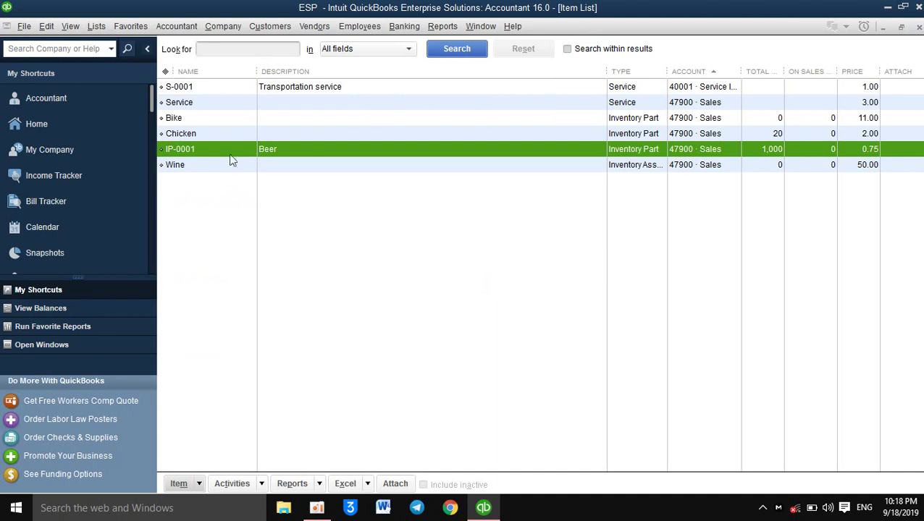
Step: Edit item IP-0001 so its description on sales transactions reads "Milk", and save the change
right_click(282, 156)
left_click(197, 236)
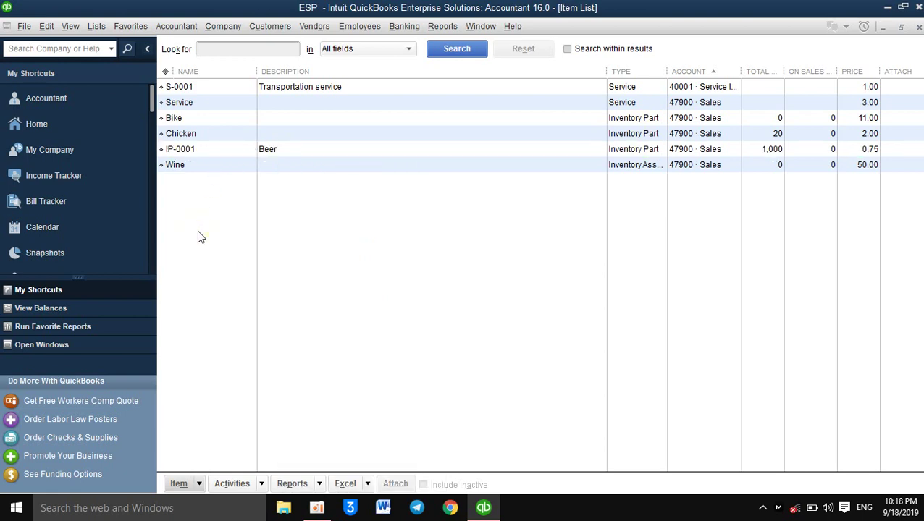
right_click(221, 155)
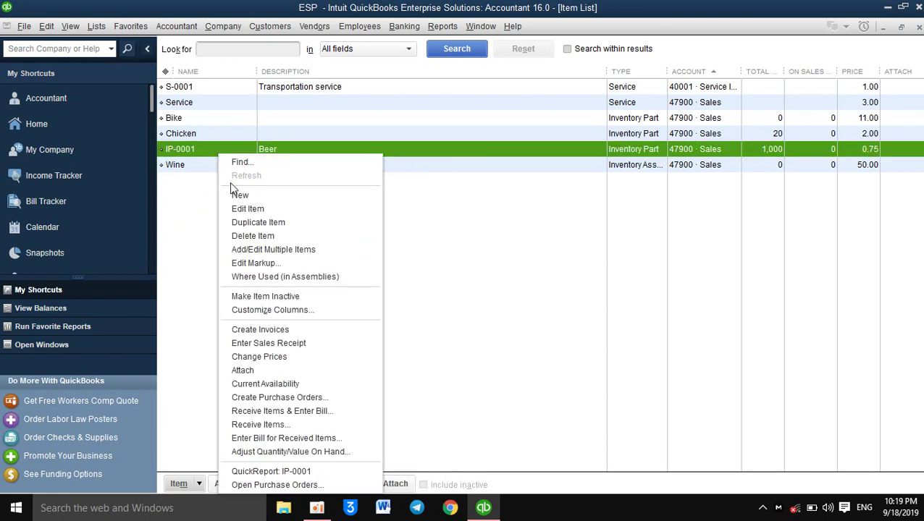
left_click(234, 209)
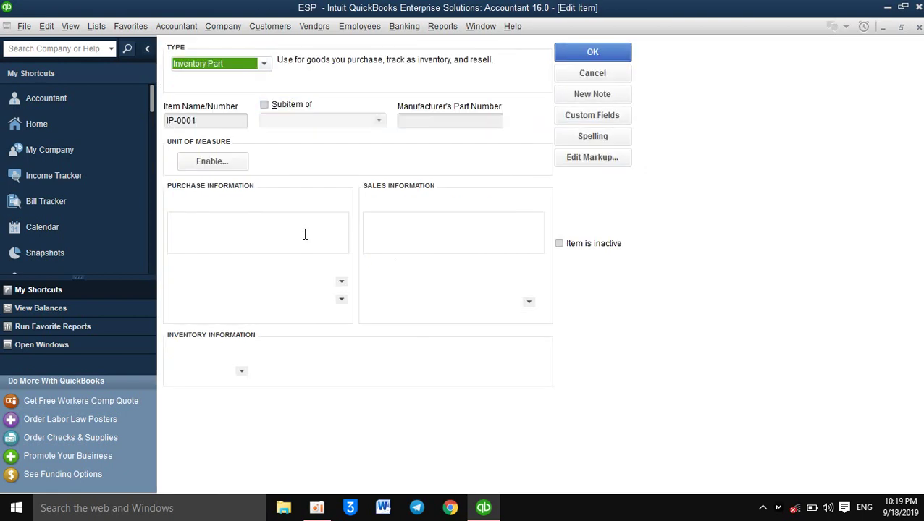
left_click(410, 221)
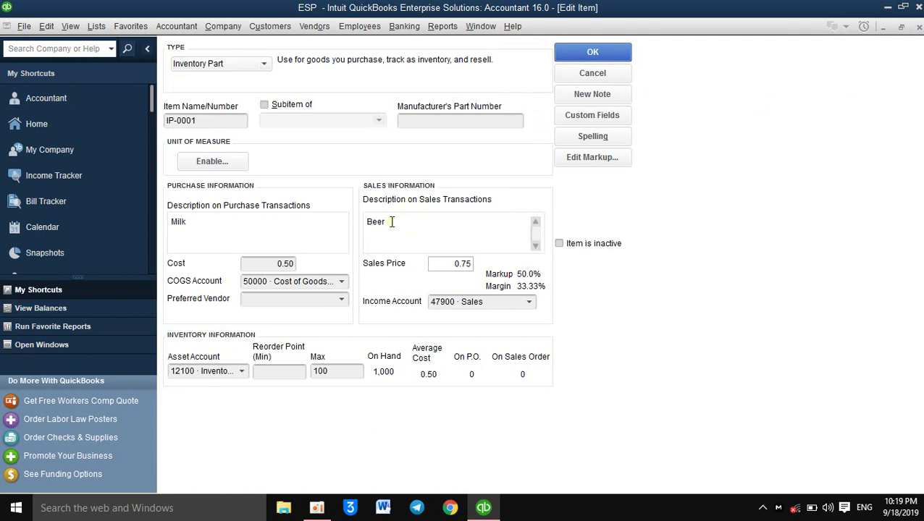
left_click_drag(392, 221, 365, 225)
type("Milk")
left_click(235, 230)
left_click(465, 221)
left_click(415, 227)
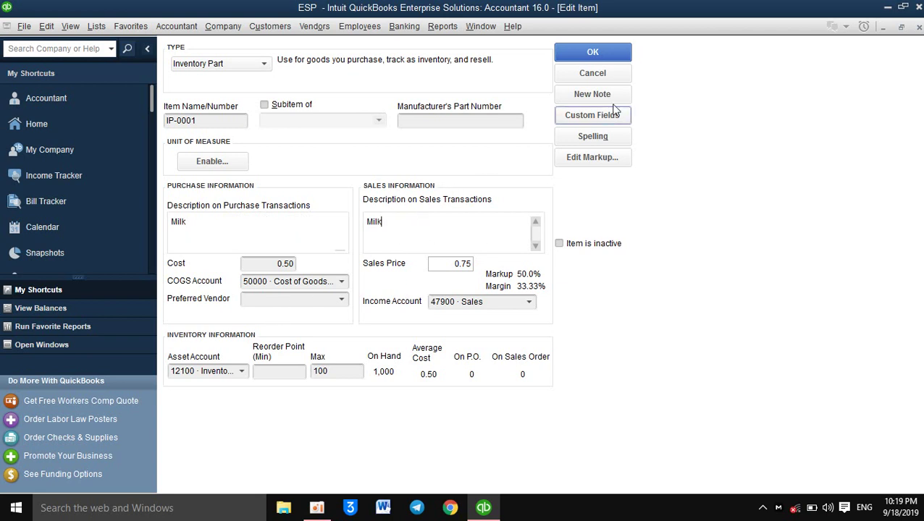
left_click(591, 53)
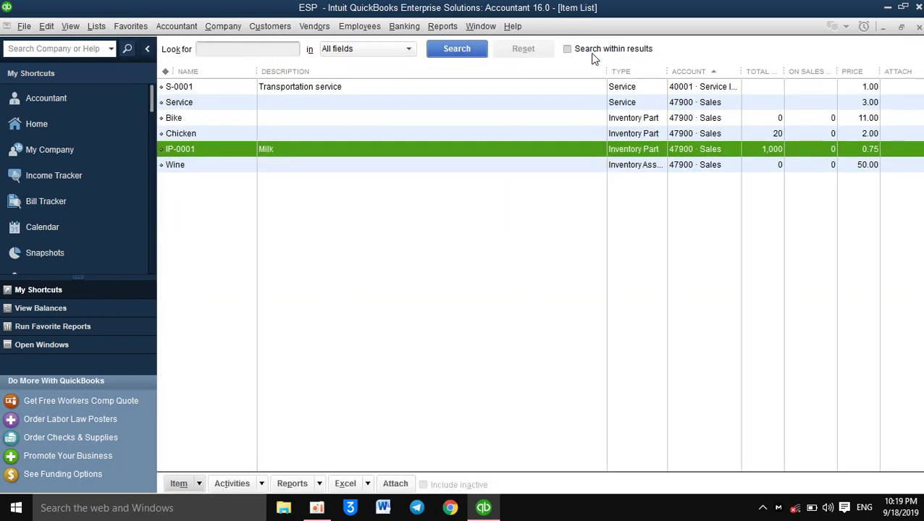
Step: Try to delete the Bike item from the Item List and make it inactive instead
left_click(188, 117)
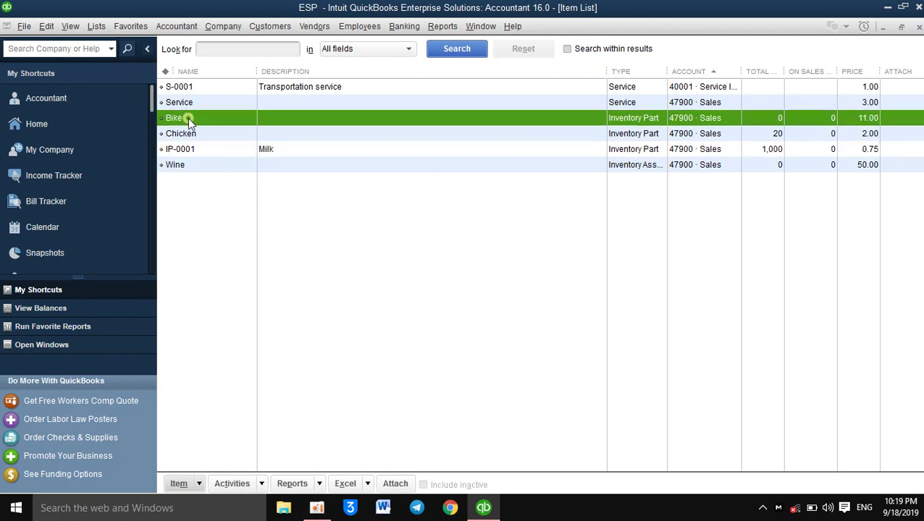
right_click(187, 117)
left_click(221, 201)
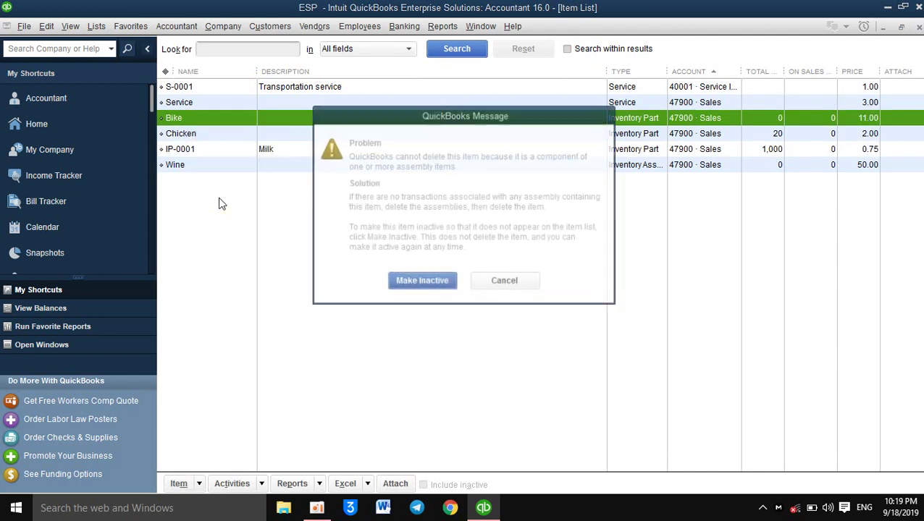
left_click(418, 283)
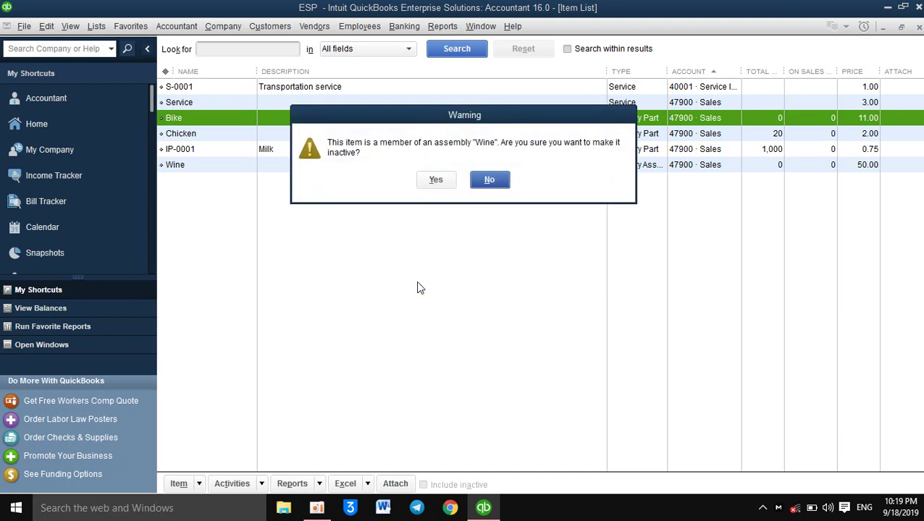
left_click(435, 182)
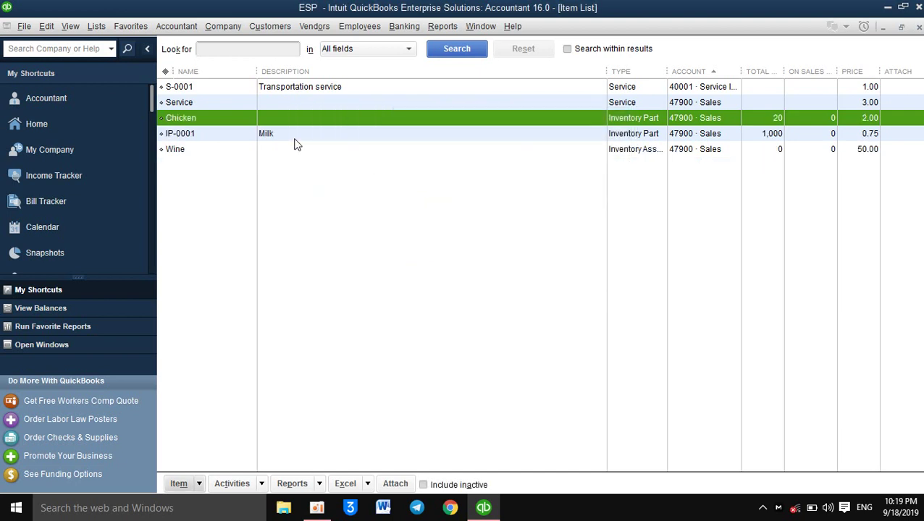
Step: Try to delete the Chicken item from the Item List and make it inactive instead
right_click(173, 118)
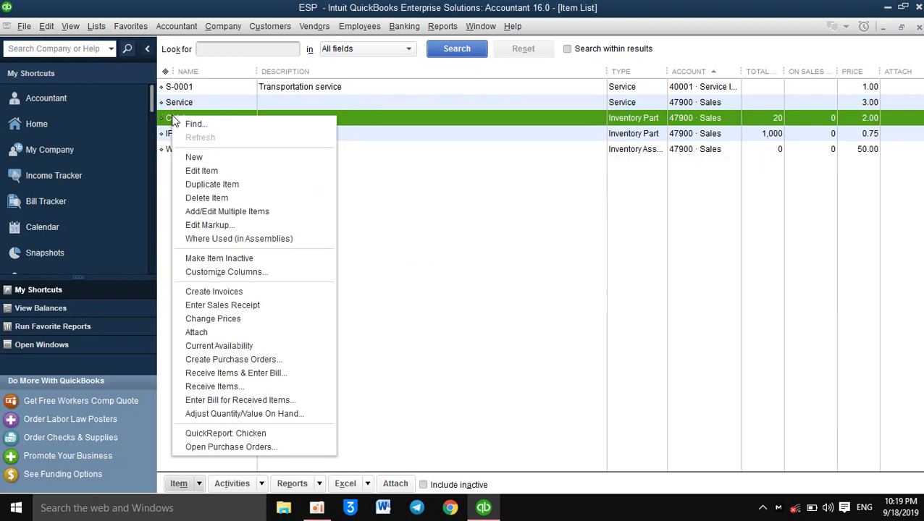
left_click(210, 198)
left_click(388, 254)
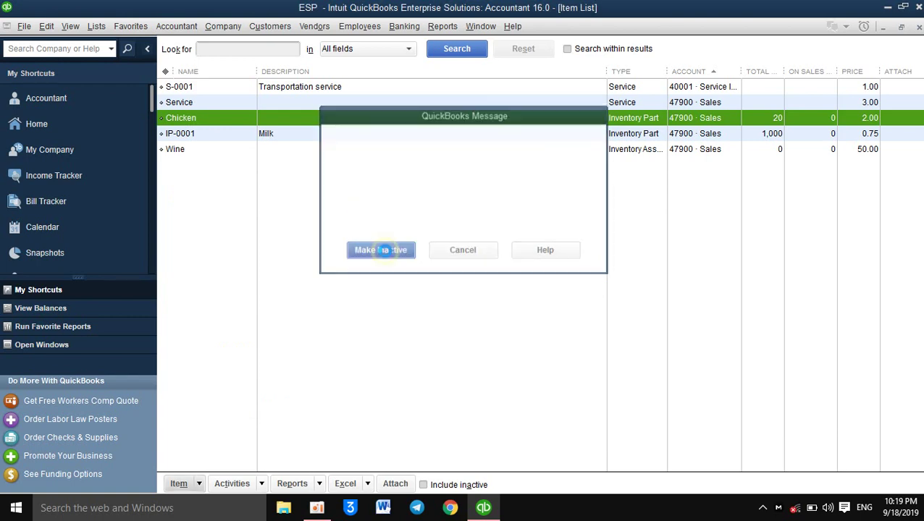
left_click(447, 326)
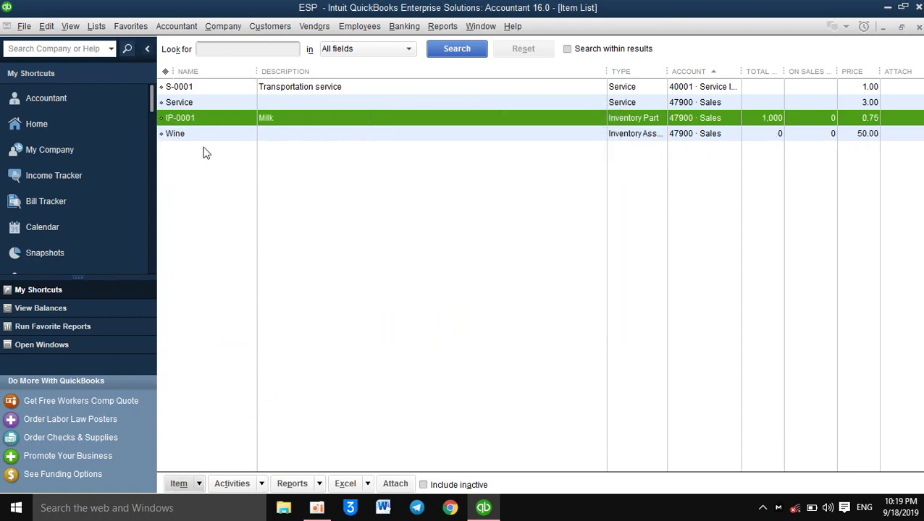
Step: Try to delete the Service item from the Item List and make it inactive instead
right_click(186, 101)
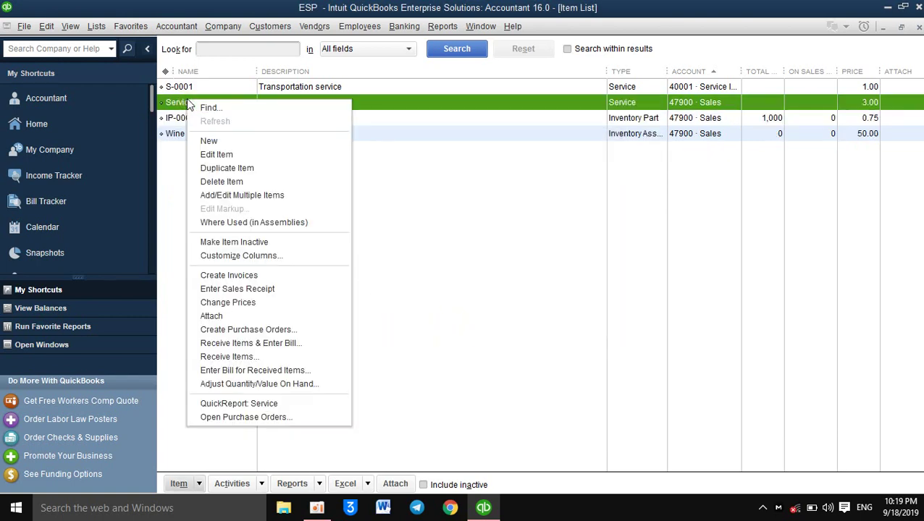
left_click(211, 182)
left_click(417, 282)
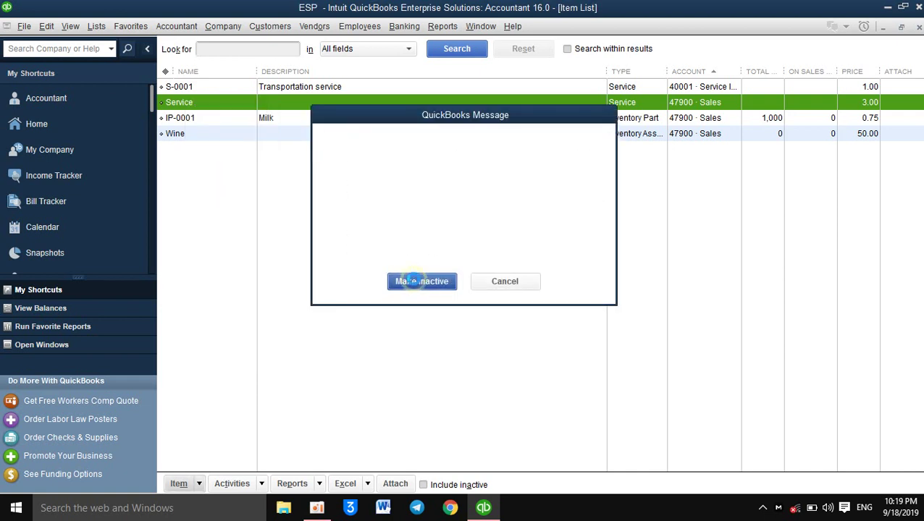
left_click(434, 181)
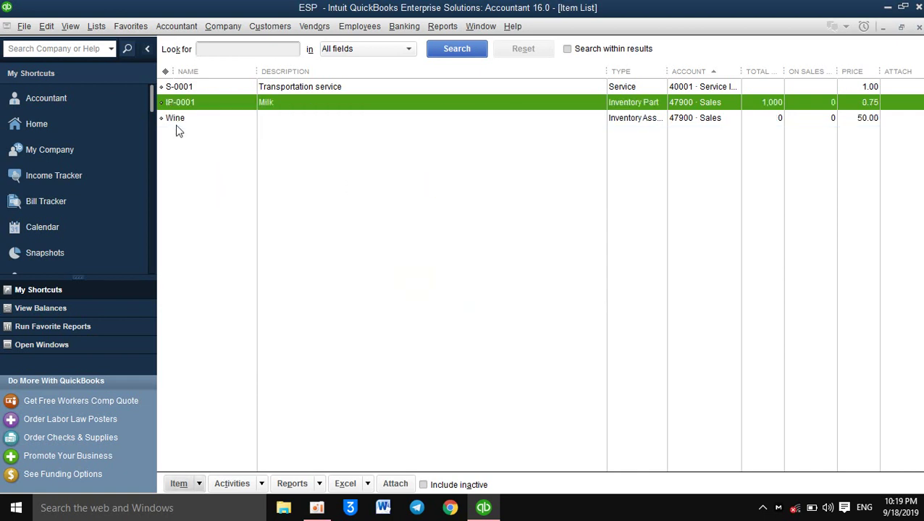
Step: Delete the Wine inventory assembly item from the Item List and confirm the deletion
left_click(176, 118)
right_click(176, 118)
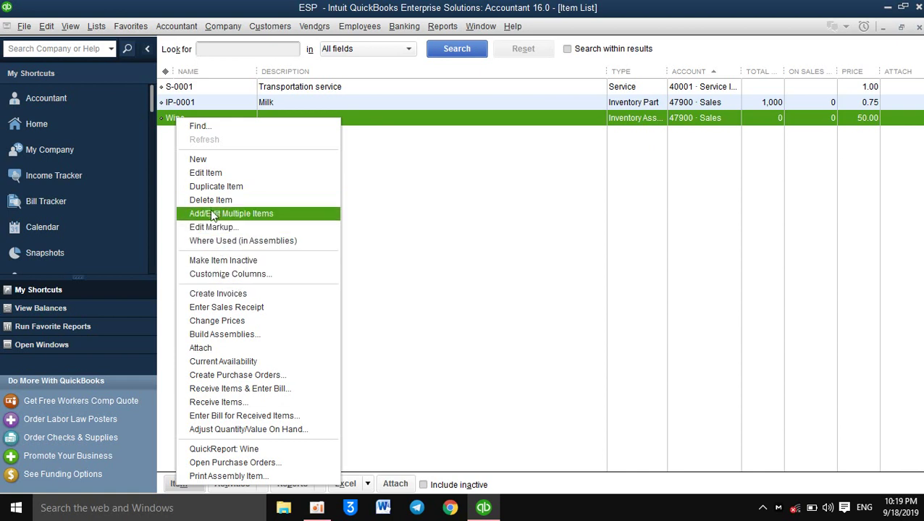
left_click(213, 200)
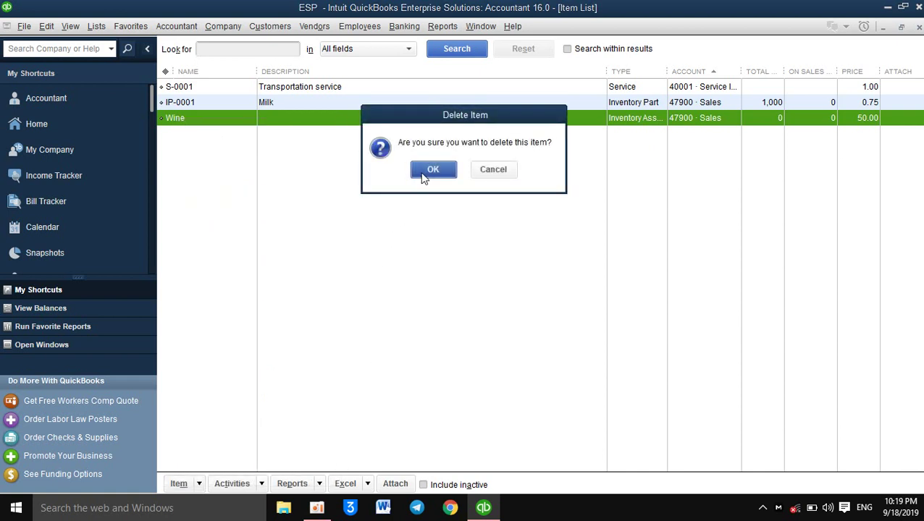
left_click(420, 171)
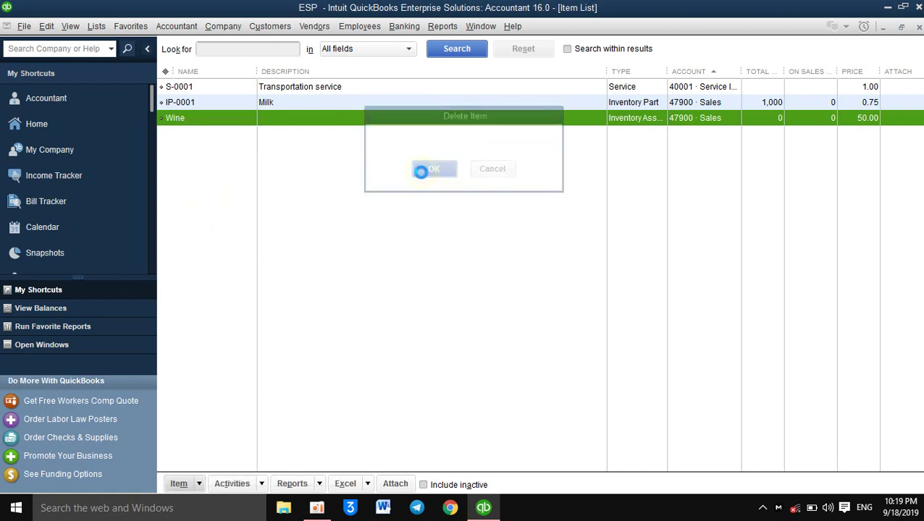
left_click(219, 86)
right_click(219, 86)
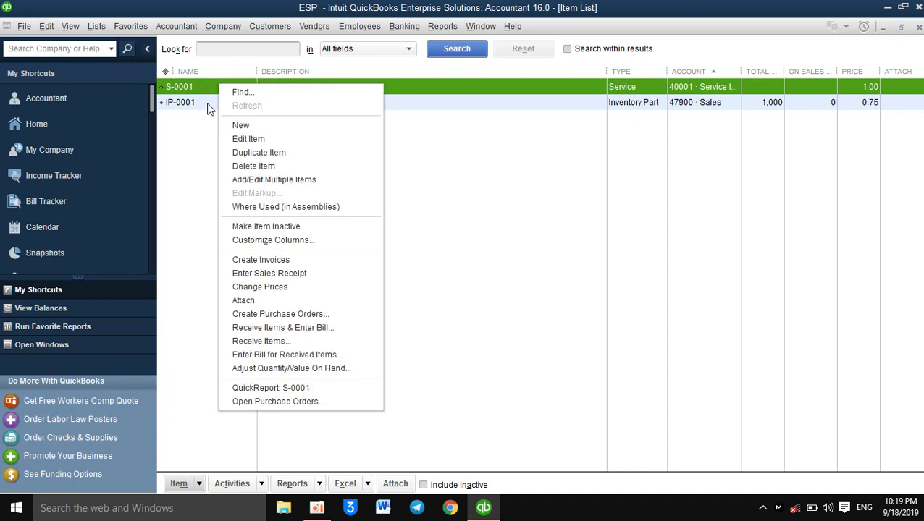
left_click(198, 132)
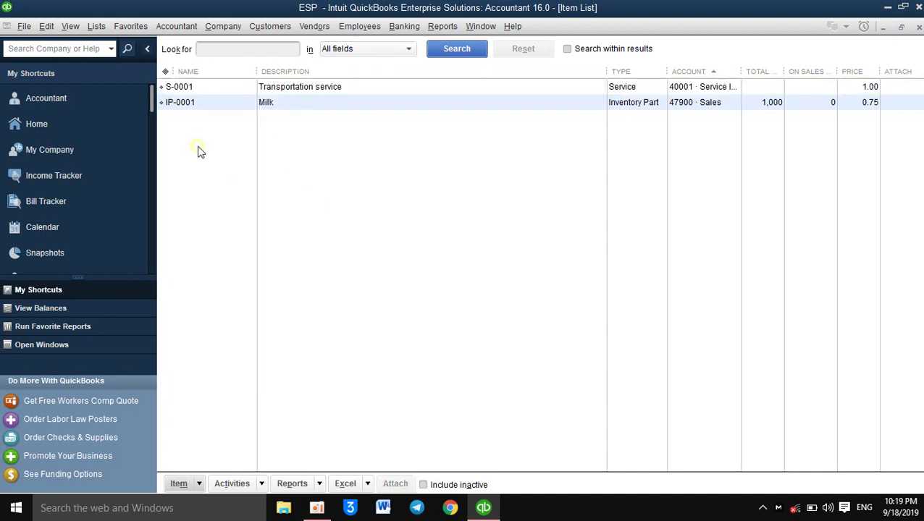
left_click(199, 483)
left_click(188, 110)
left_click(187, 105)
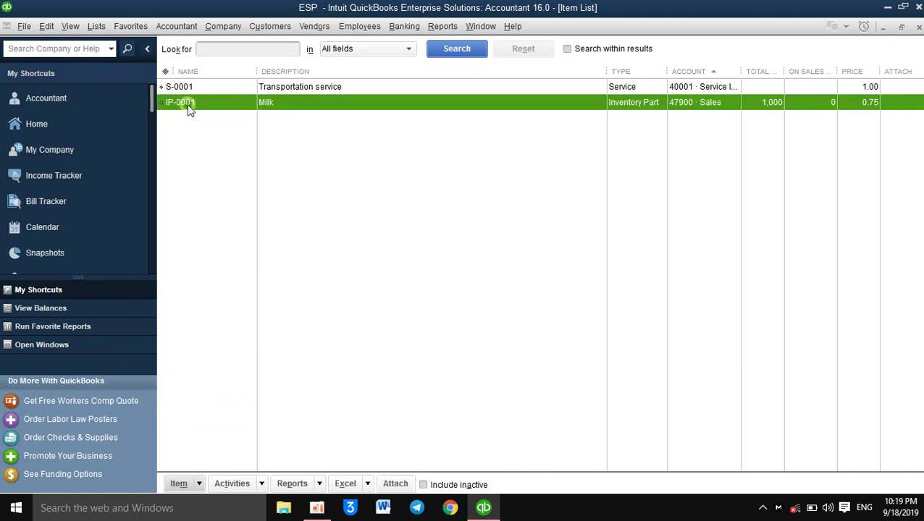
left_click(199, 482)
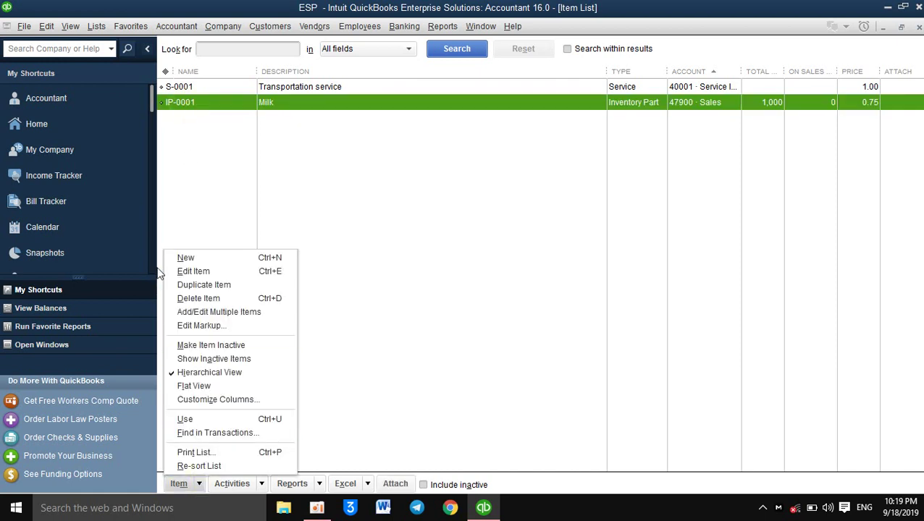
left_click(339, 191)
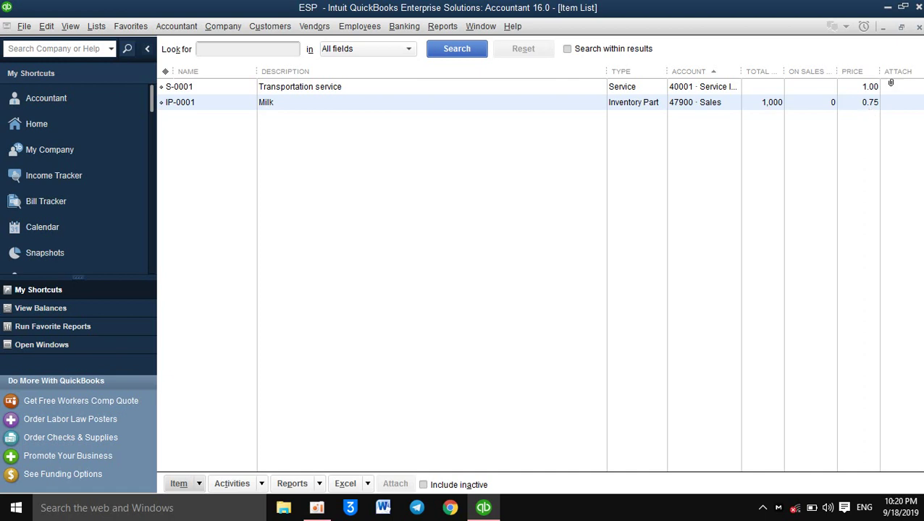
Step: Close the Item List and minimize the program to show the desktop
left_click(918, 27)
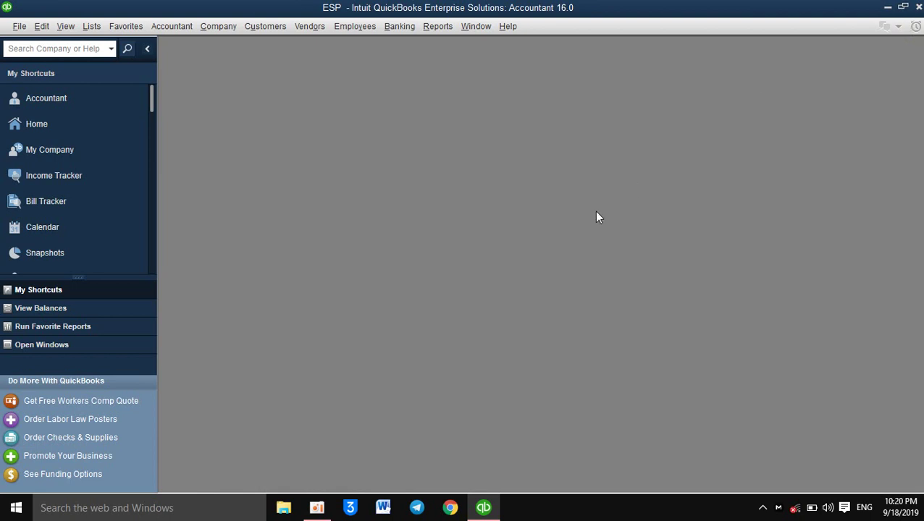
left_click(890, 9)
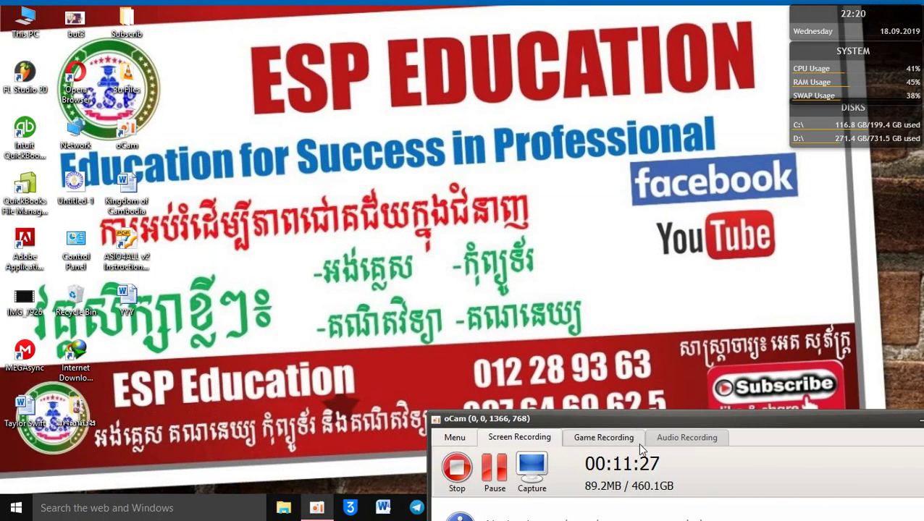
left_click_drag(644, 430, 641, 491)
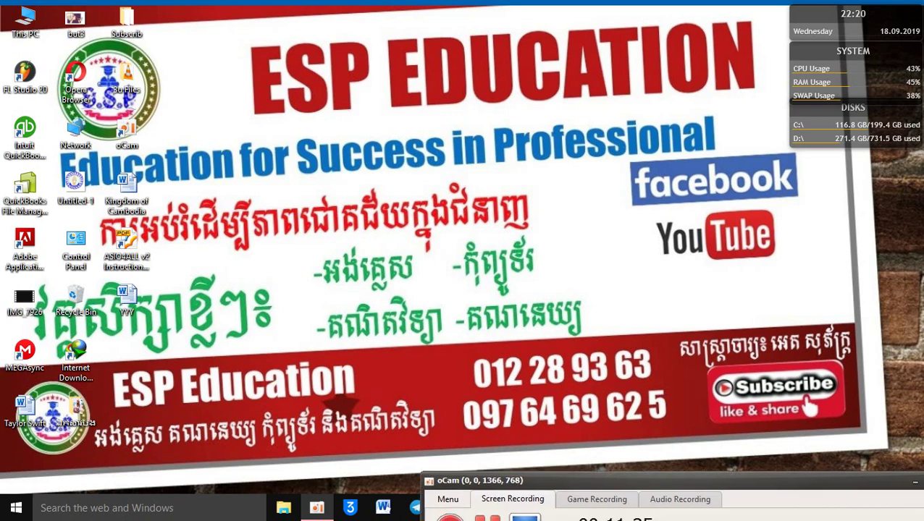